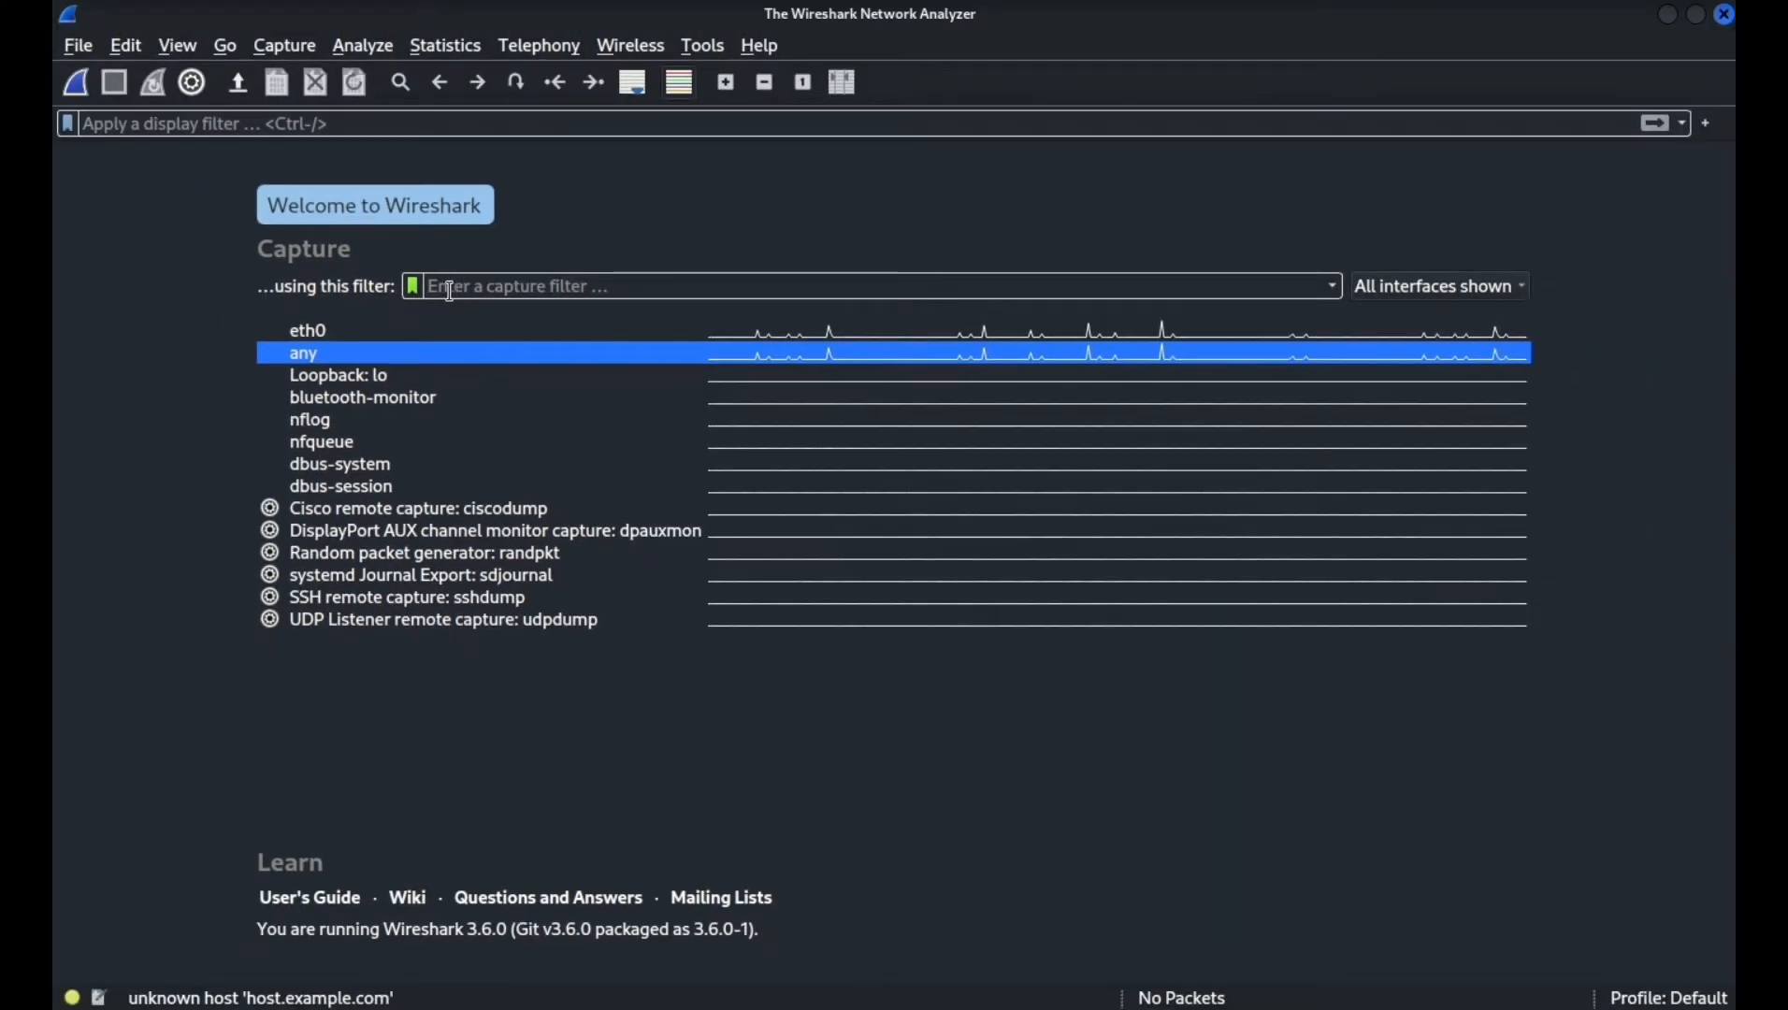
Open the capture filter manager and add a new filter named "our filter"
{"action": "left_click", "coordinate": [414, 288]}
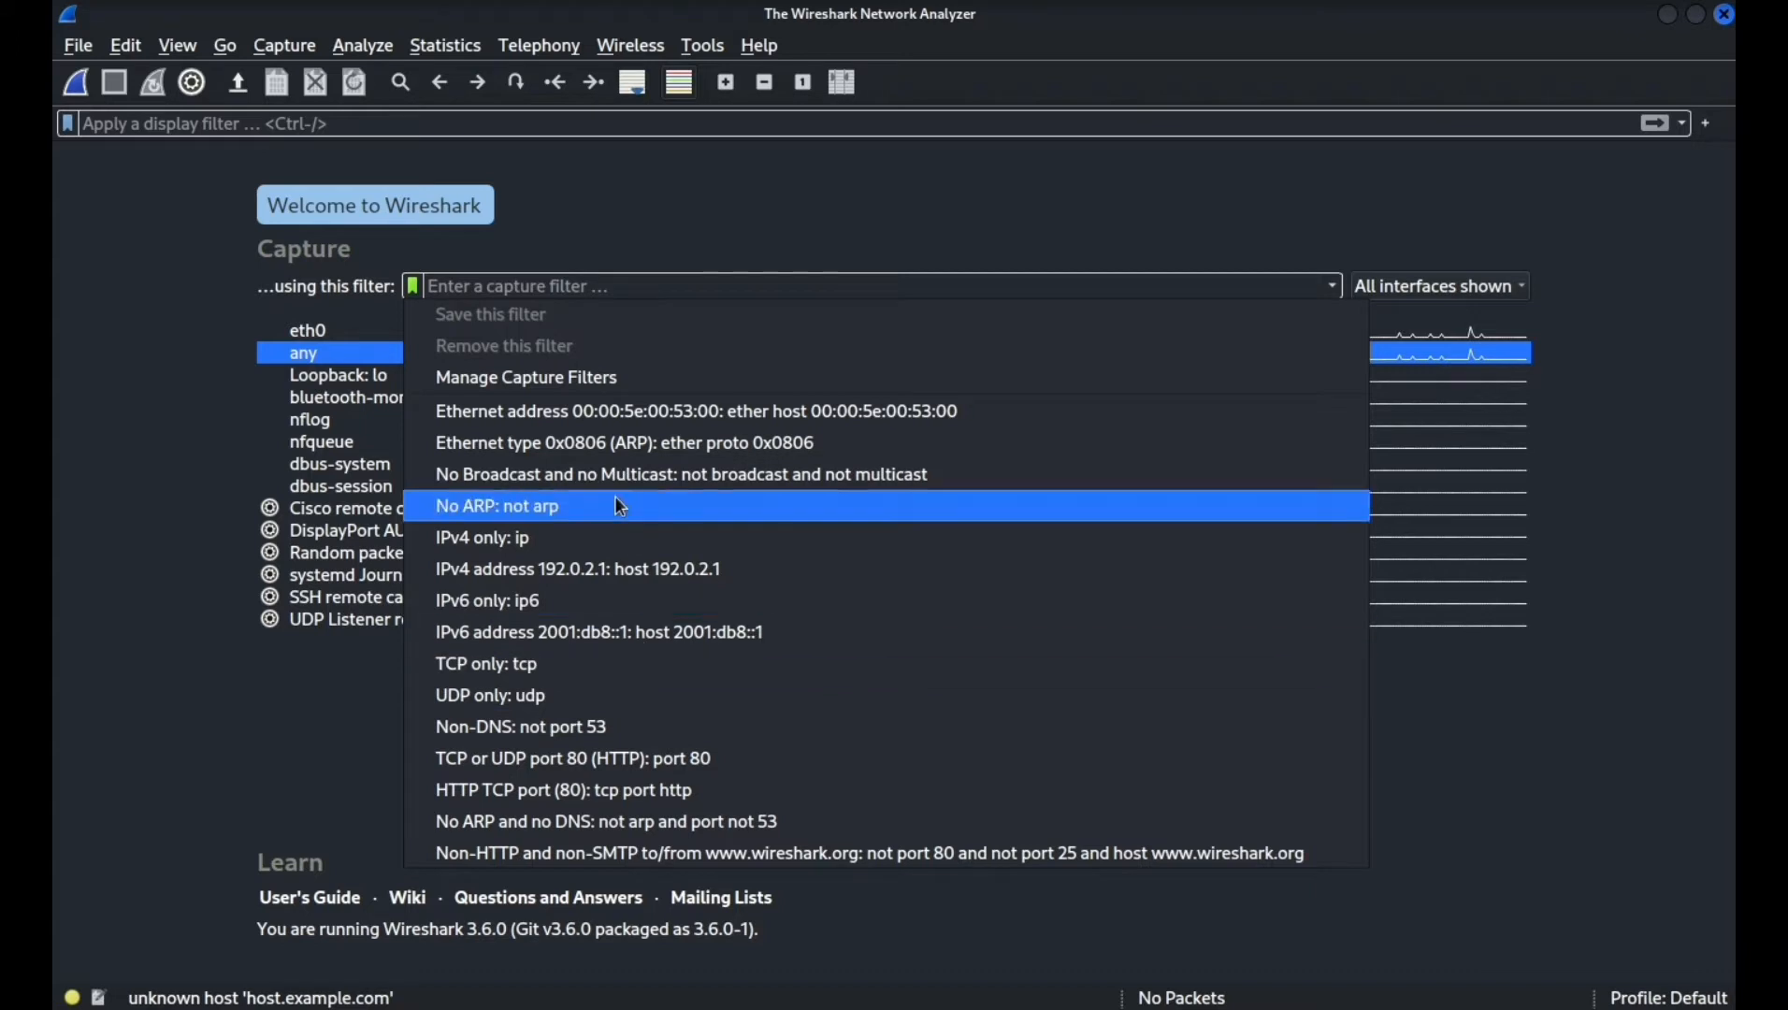
{"action": "left_click", "coordinate": [533, 383]}
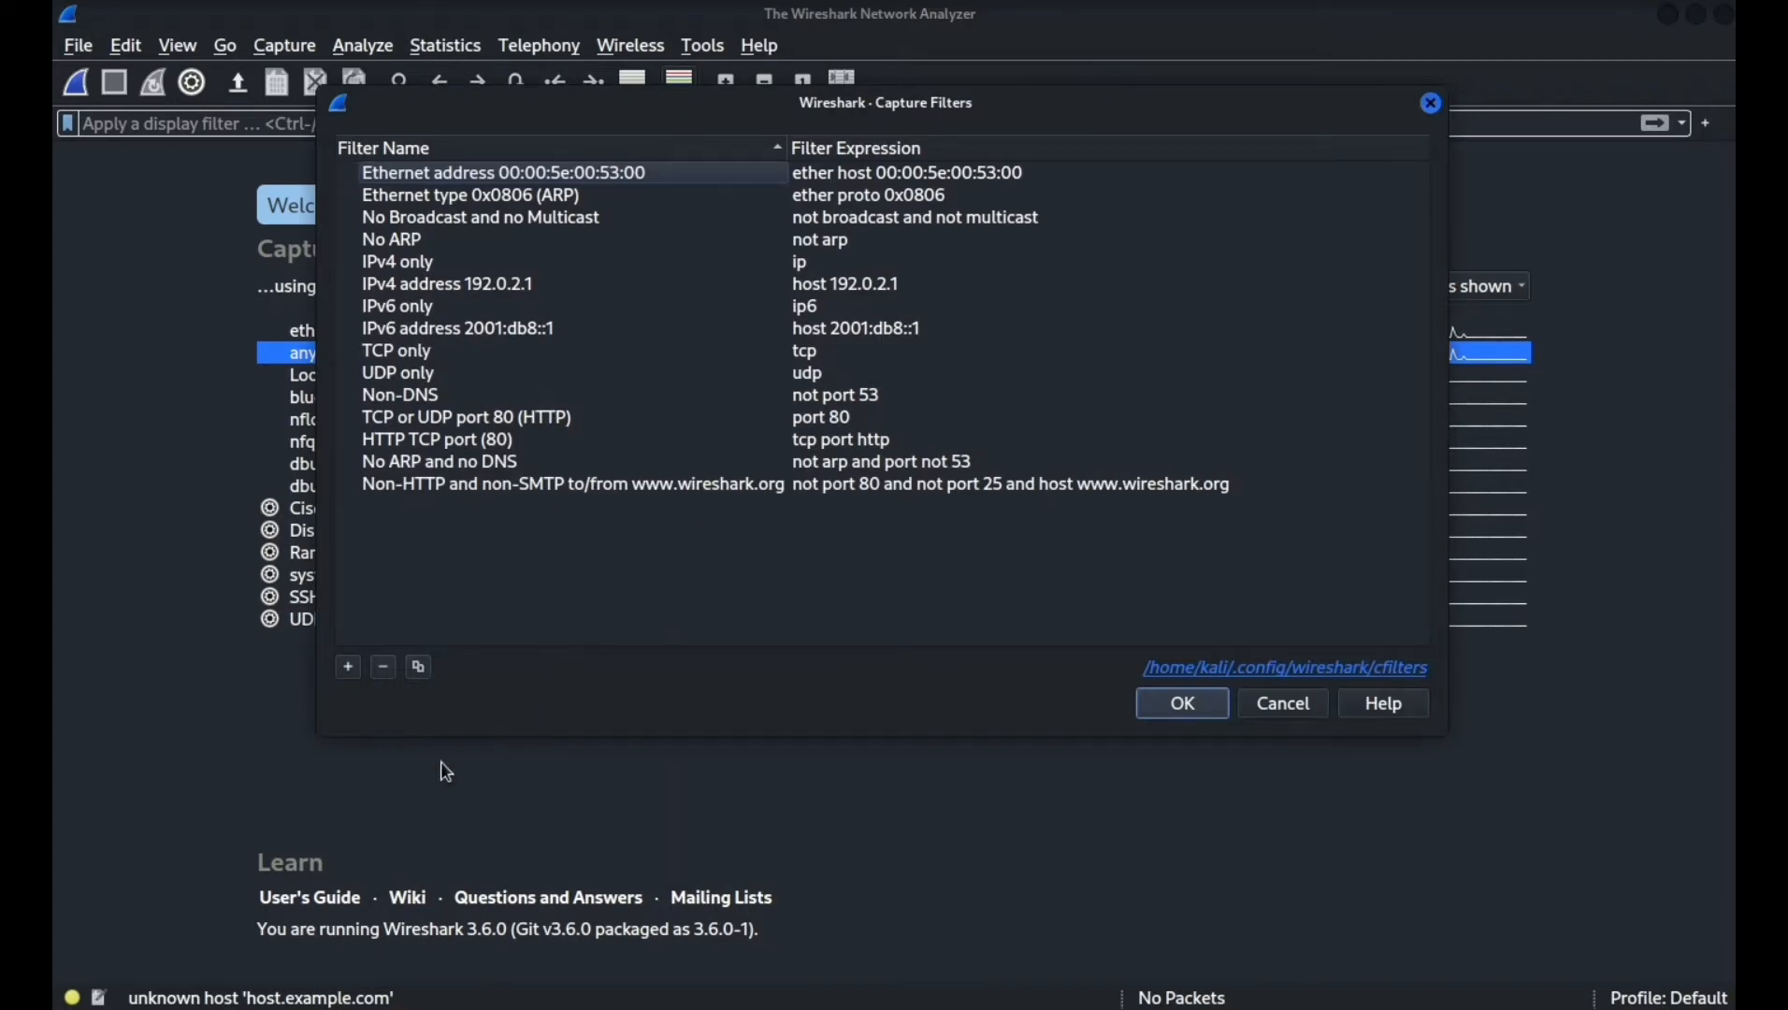
{"action": "left_click", "coordinate": [351, 672]}
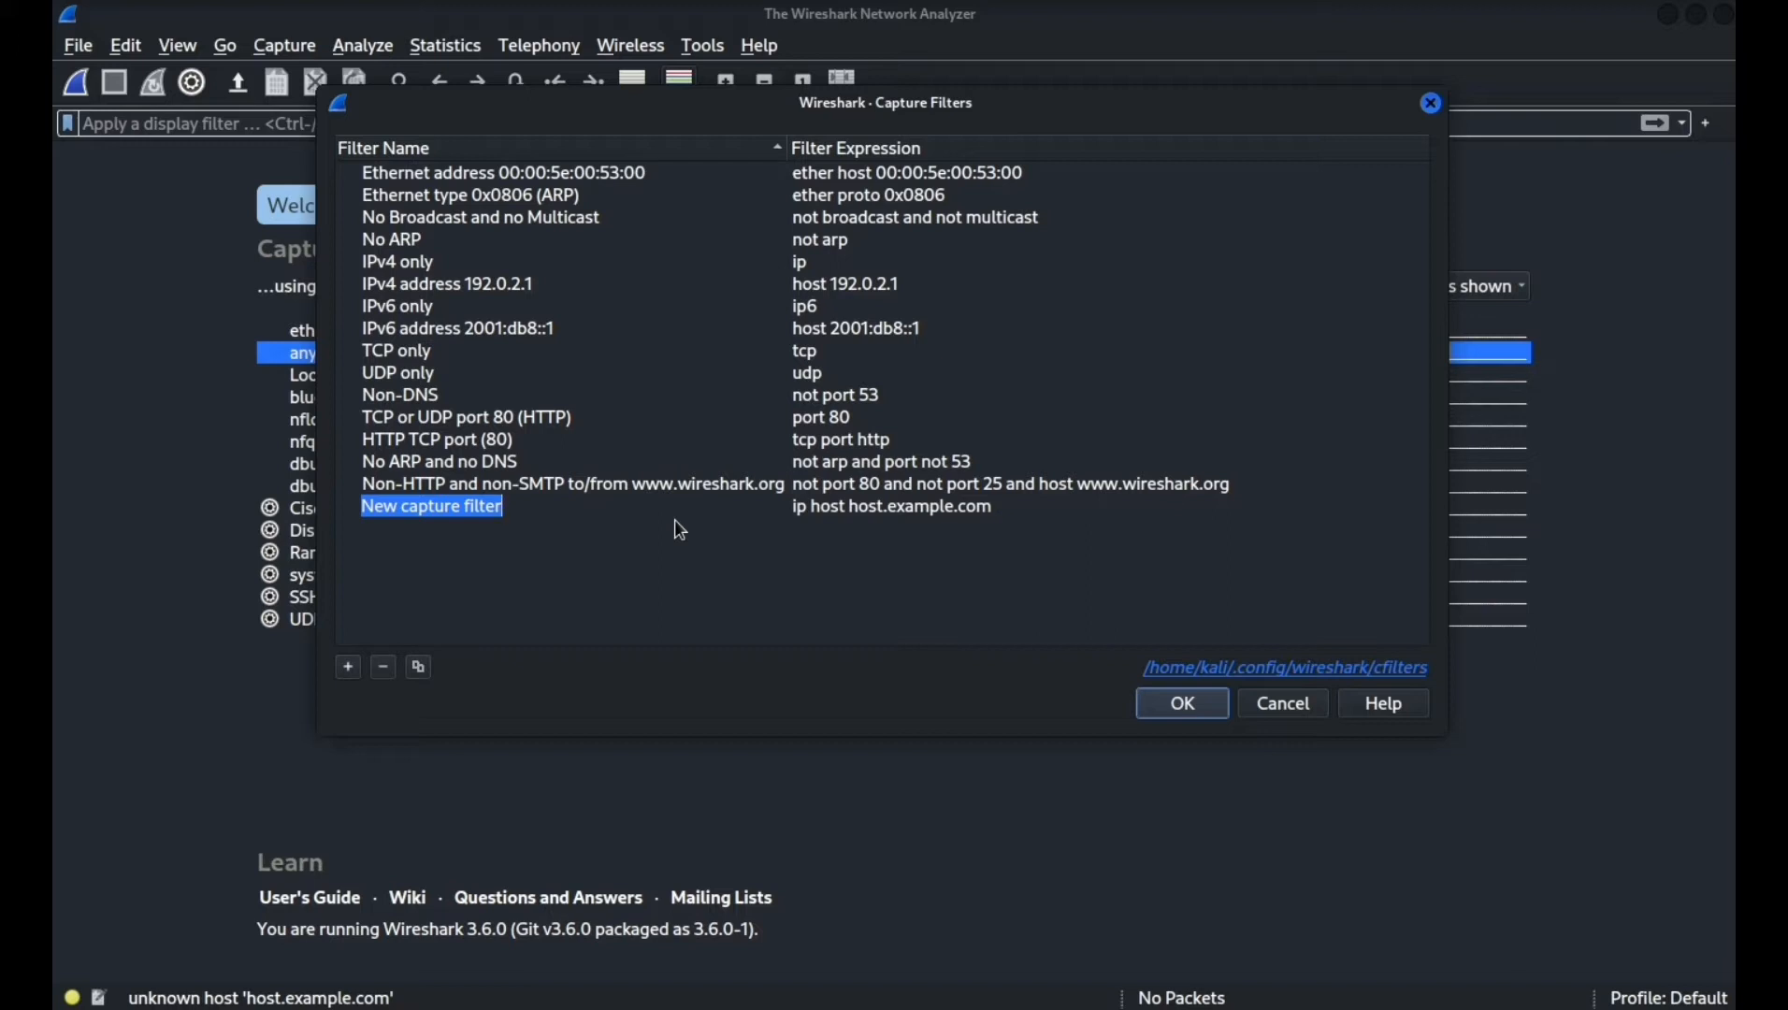
{"action": "type", "text": "o"}
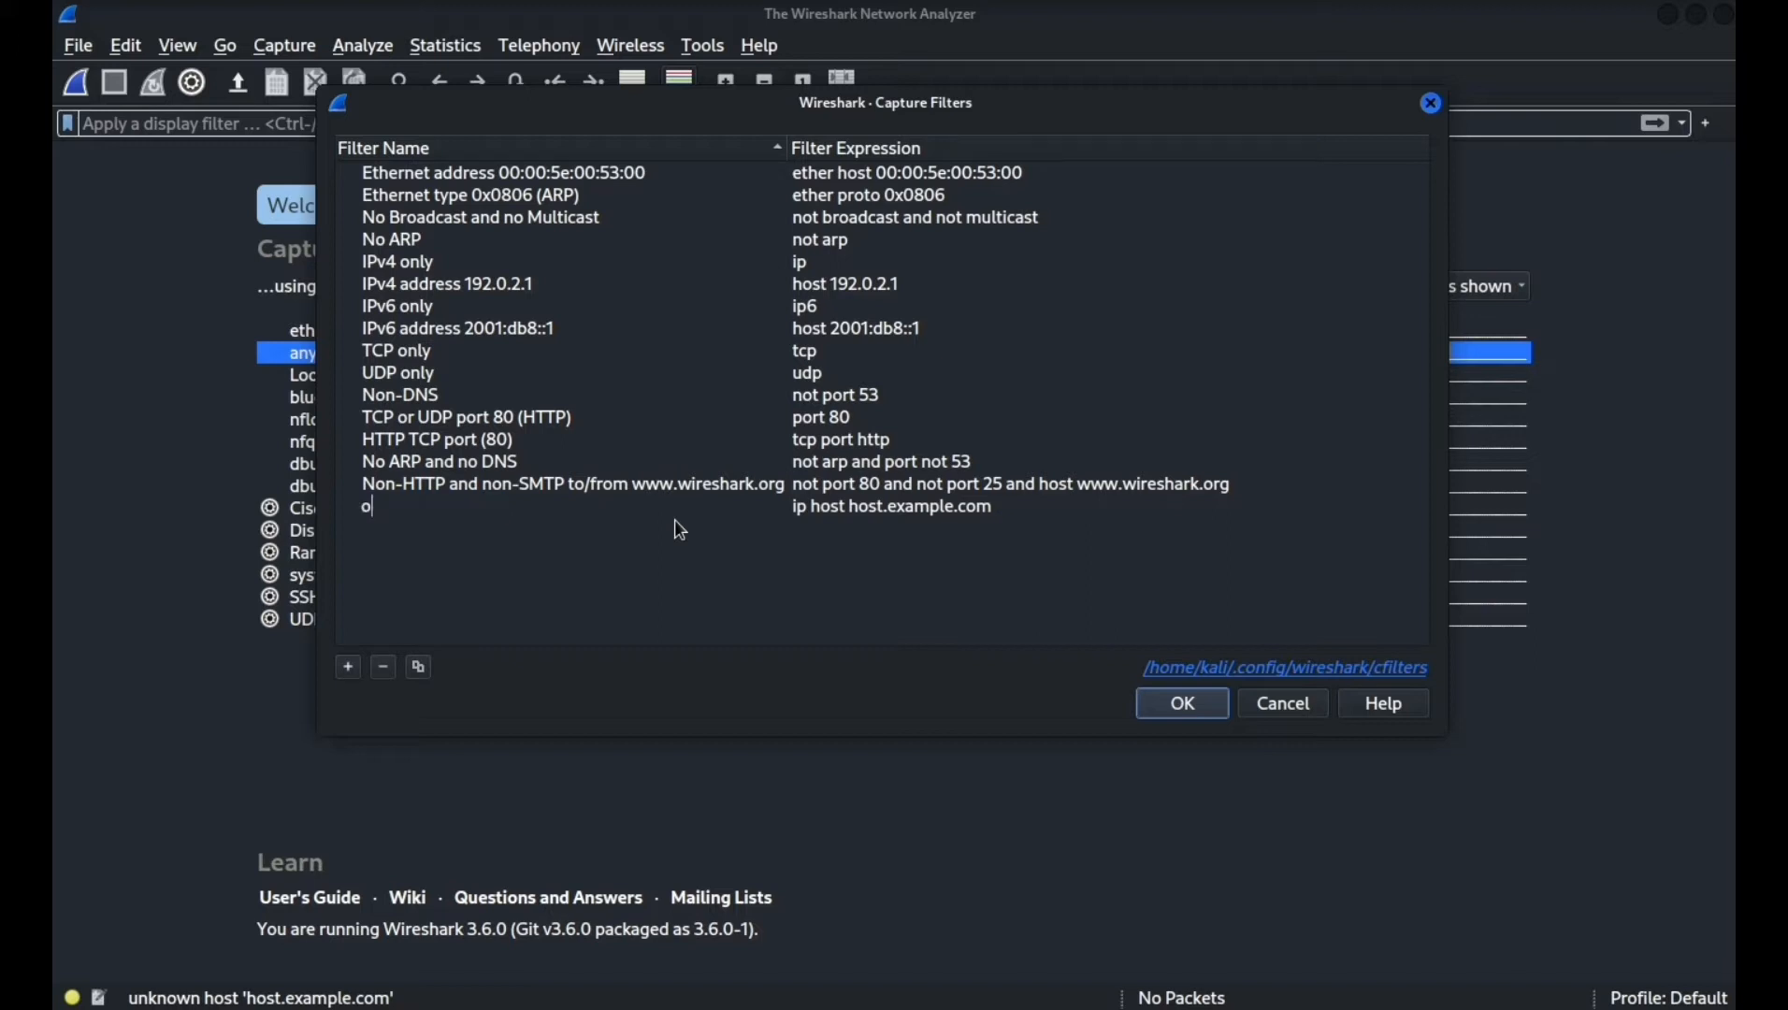
{"action": "type", "text": "ur filter"}
Set the expression of "our filter" to "not tcp" and save the capture filters
{"action": "double_click", "coordinate": [888, 510]}
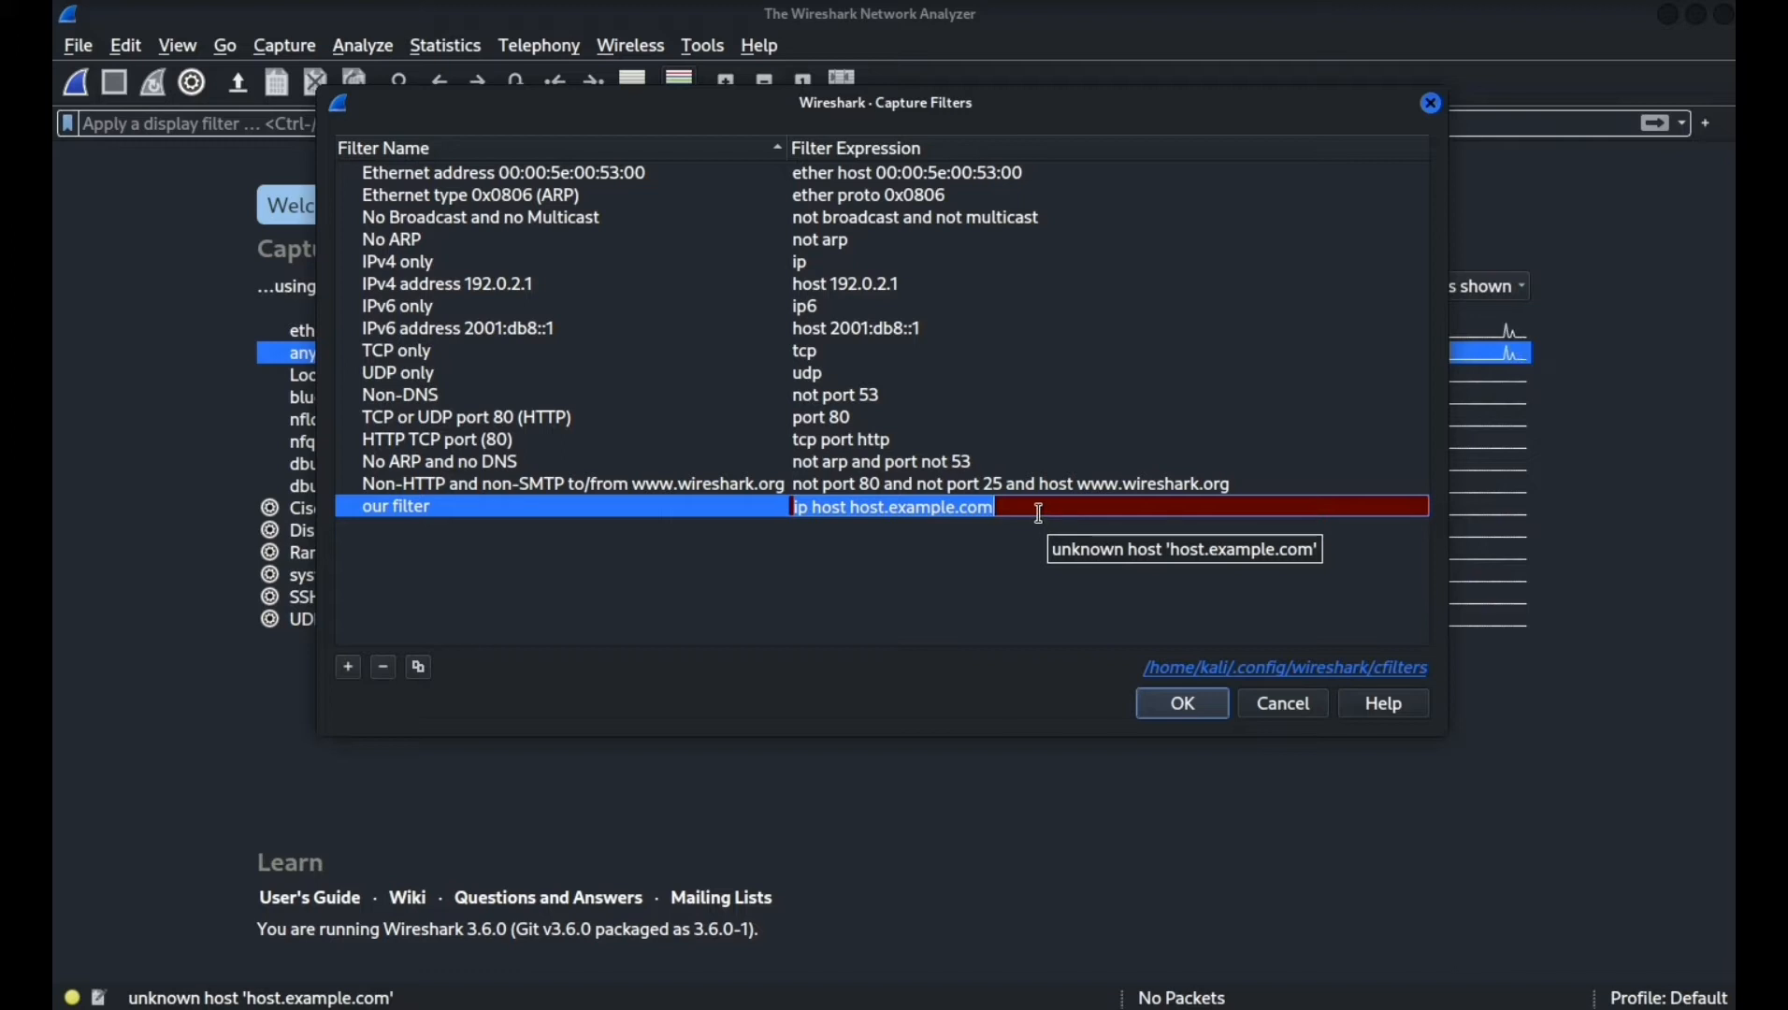
{"action": "key", "text": "BackSpace"}
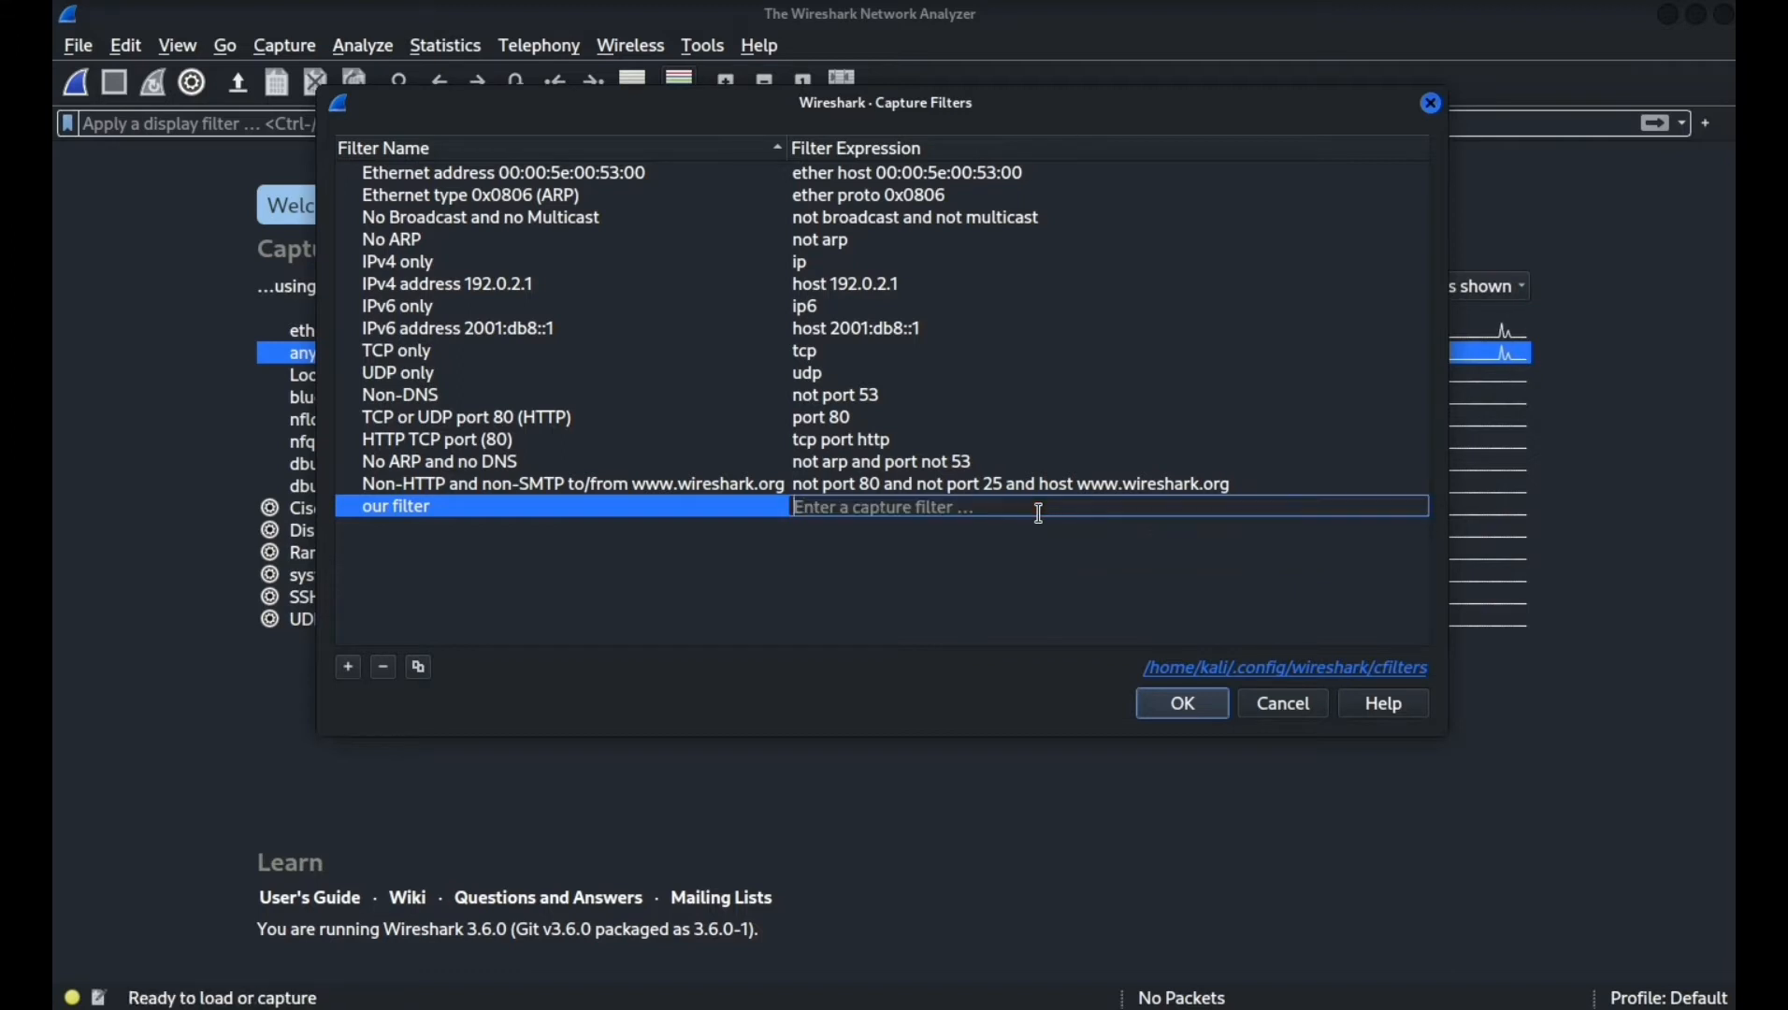
{"action": "type", "text": "not"}
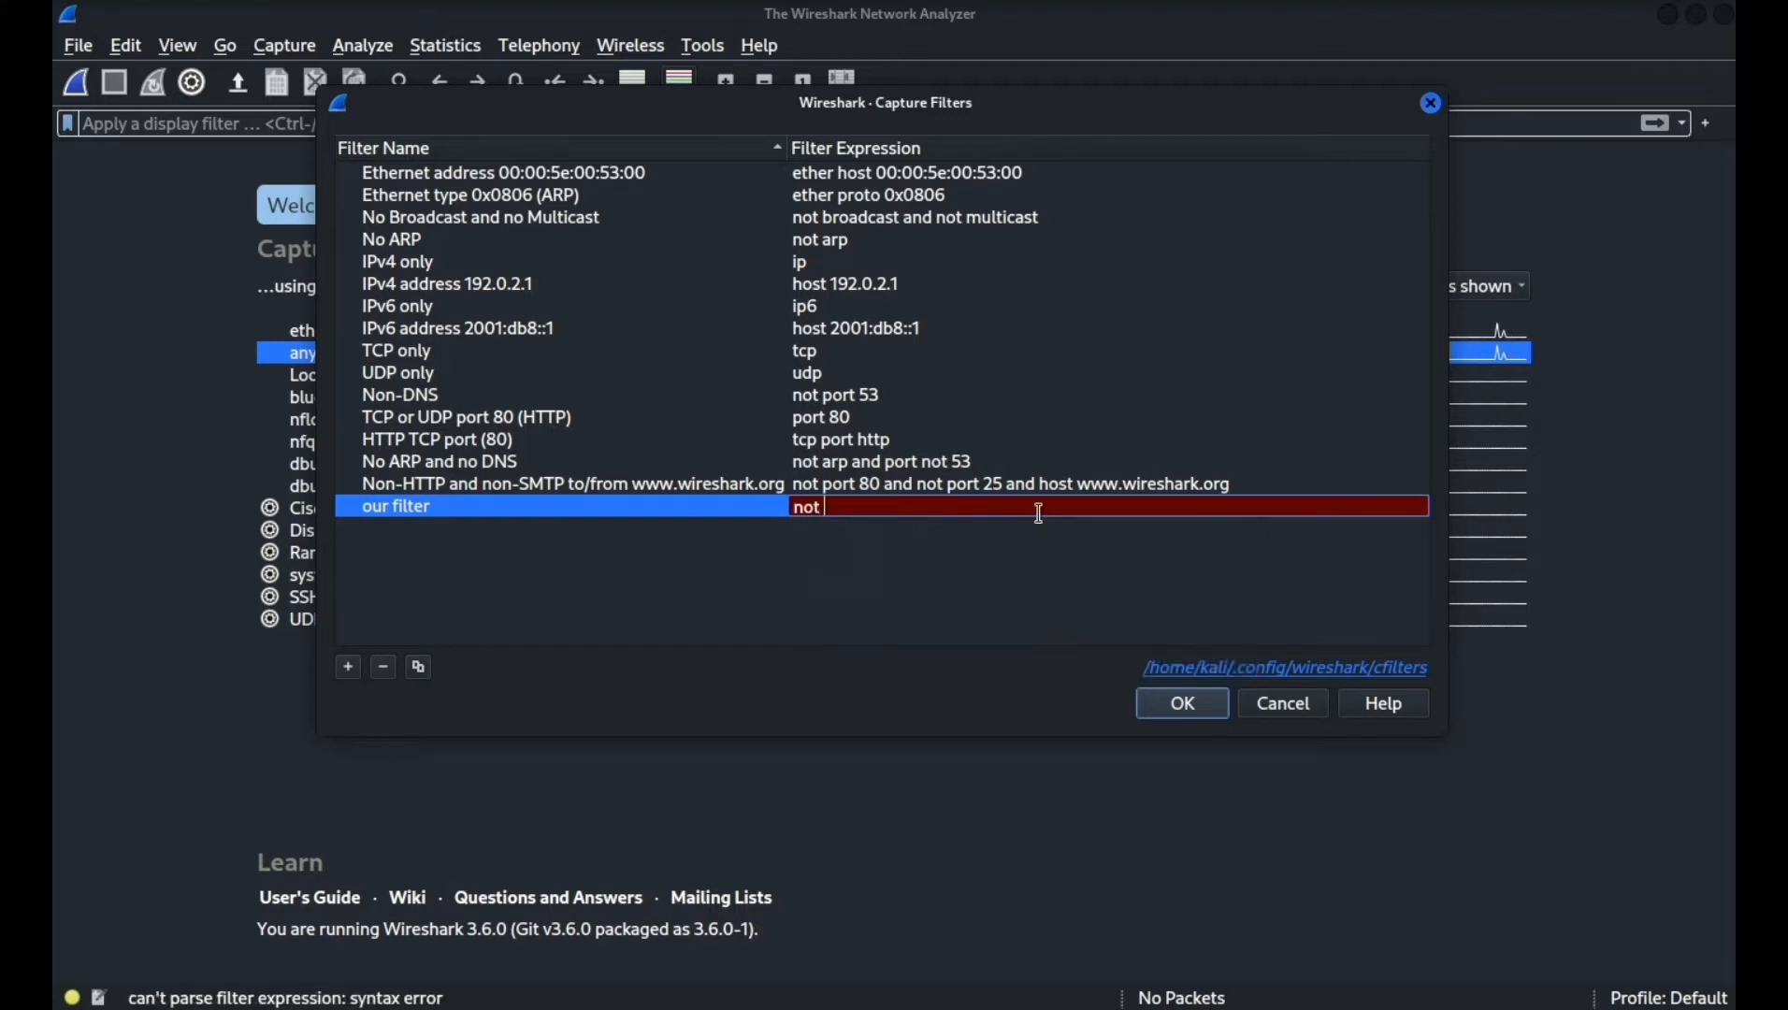
{"action": "type", "text": " tcp"}
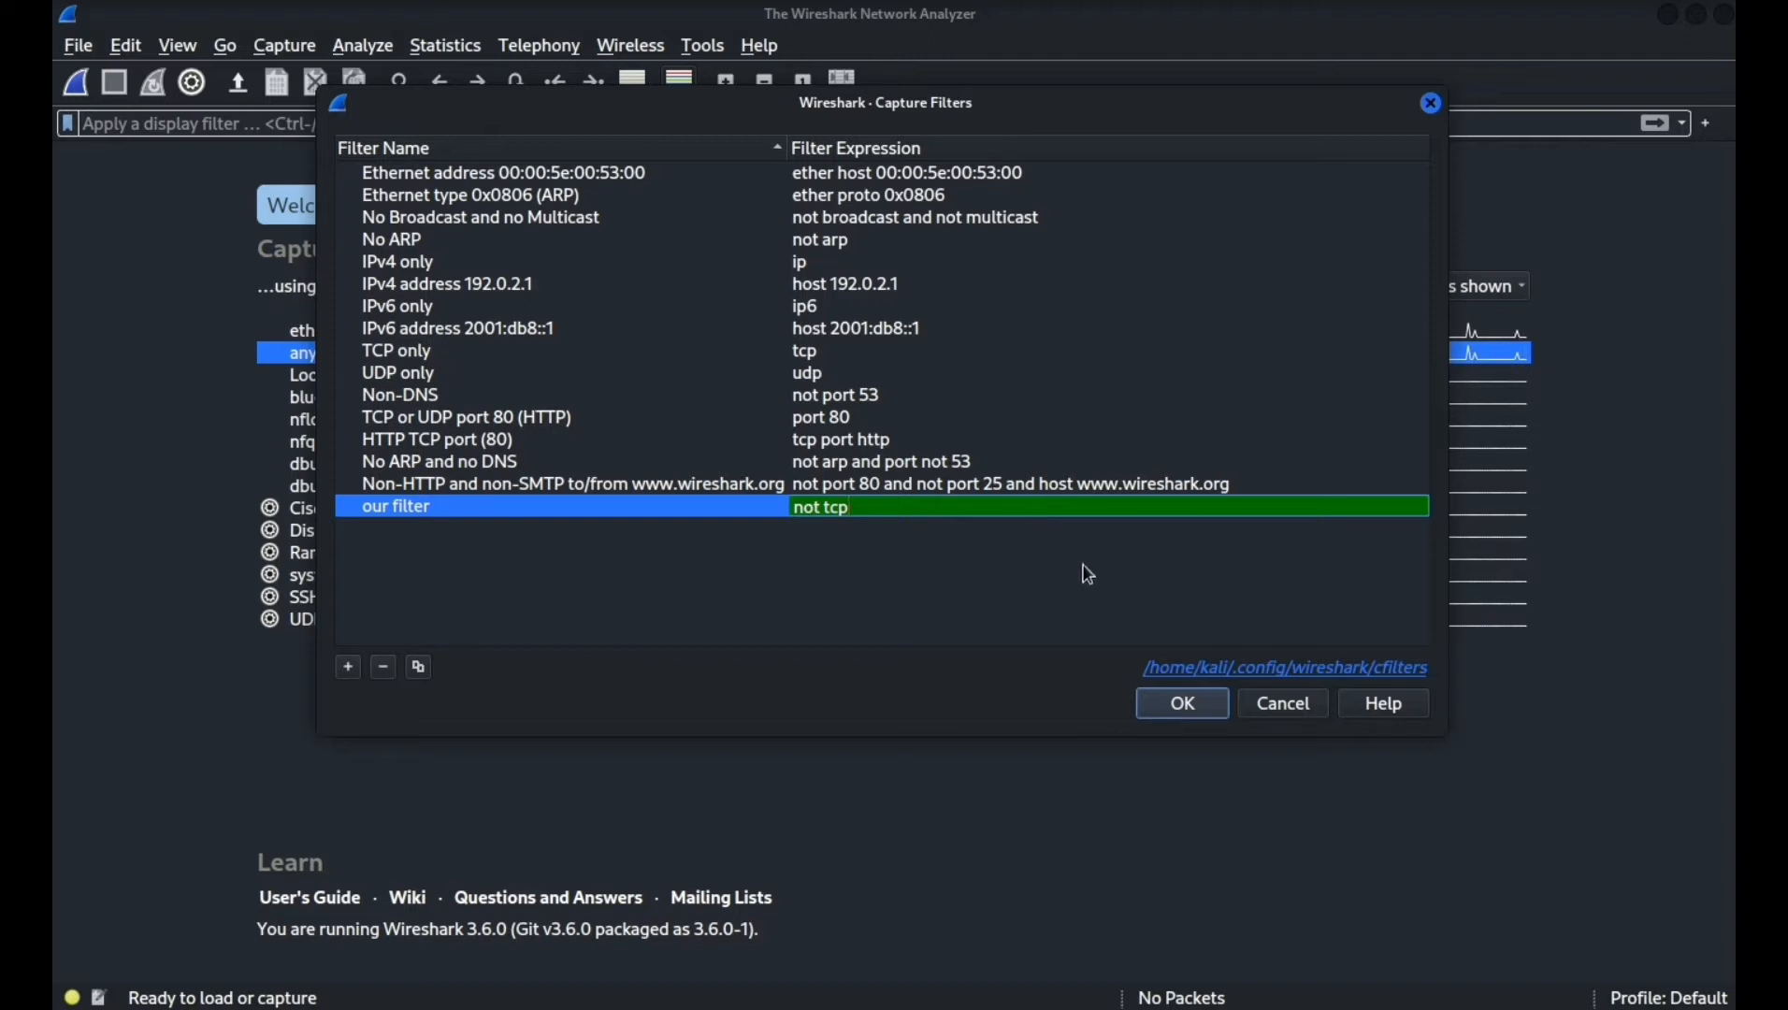
{"action": "left_click", "coordinate": [1177, 711]}
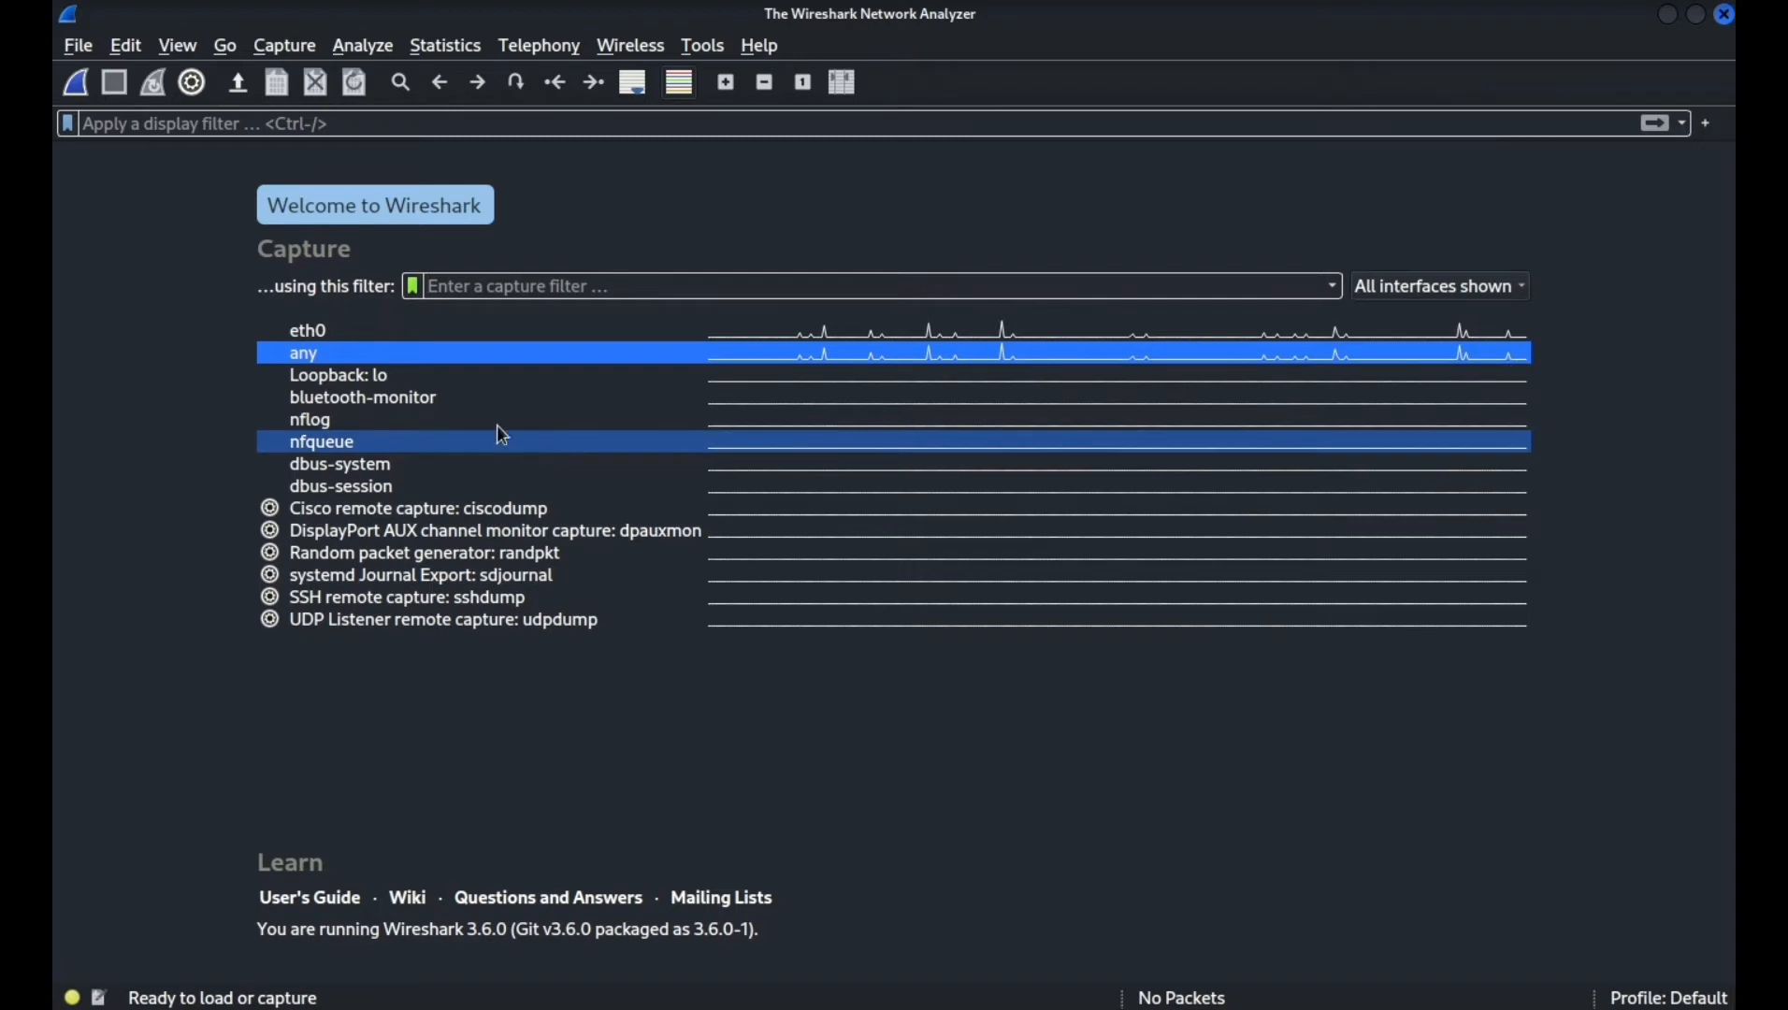
Apply the saved capture filter "our filter: not tcp" and start capturing on the "any" interface
{"action": "left_click", "coordinate": [416, 290]}
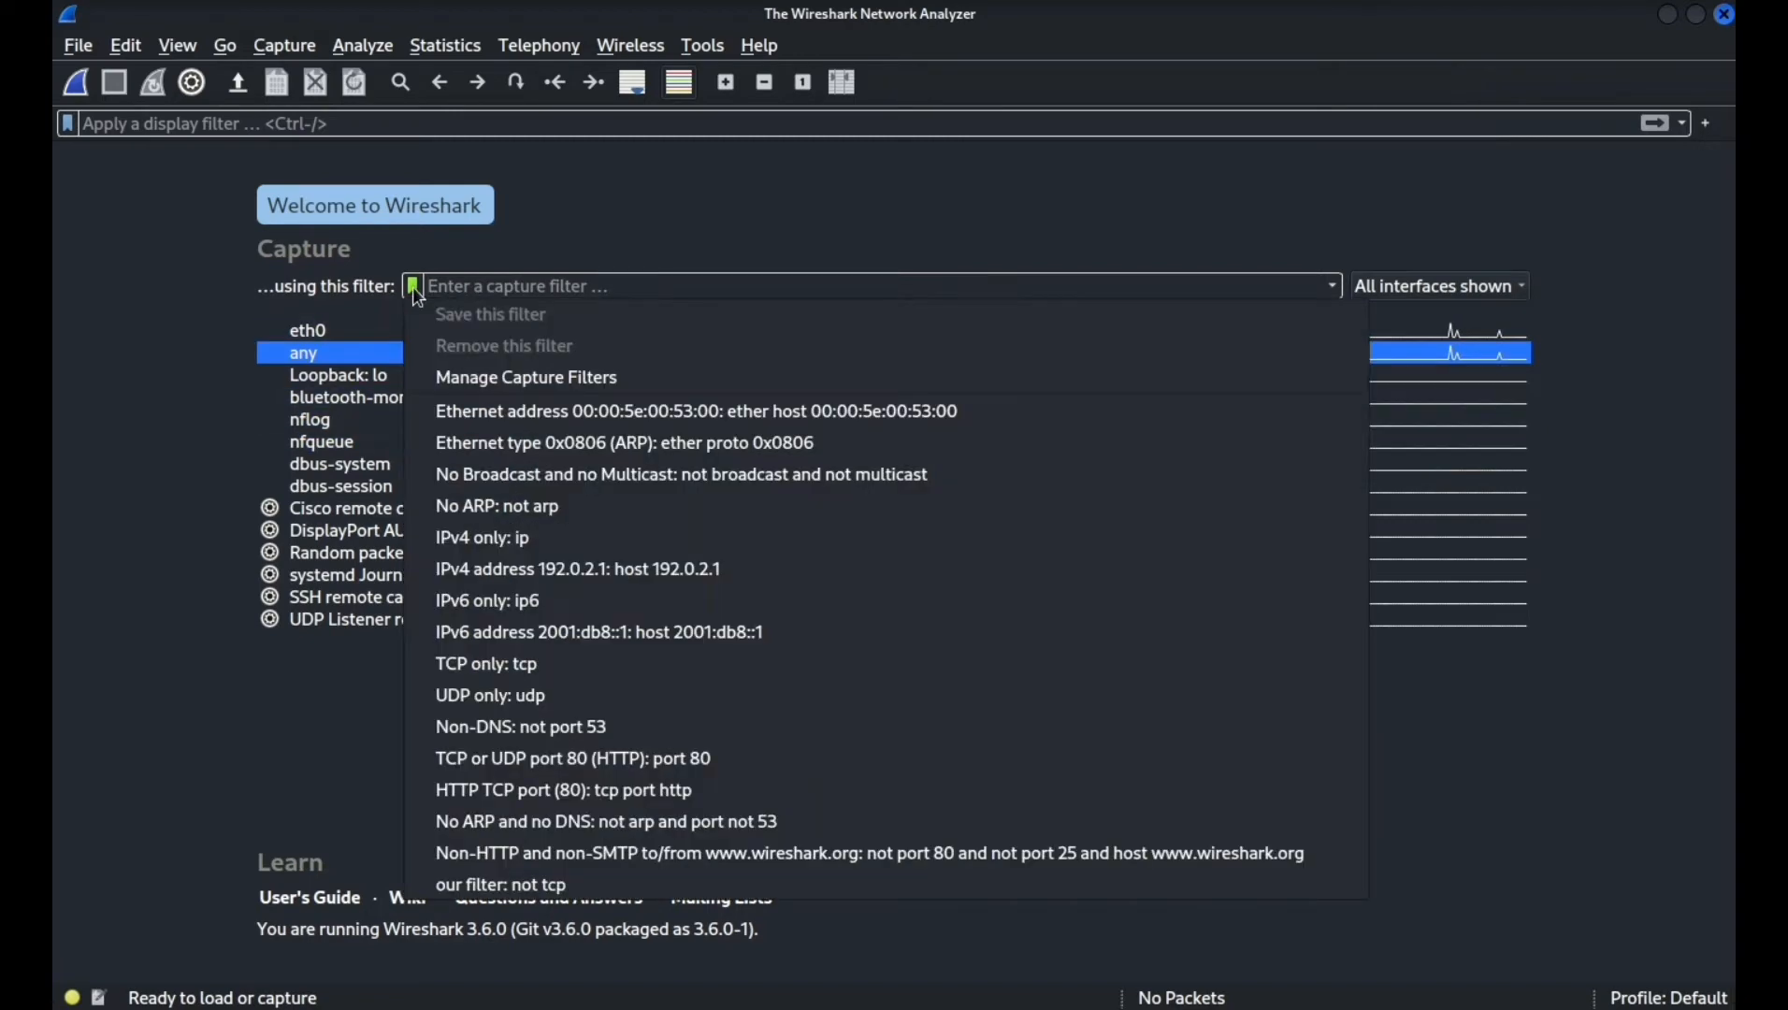
{"action": "left_click", "coordinate": [505, 890]}
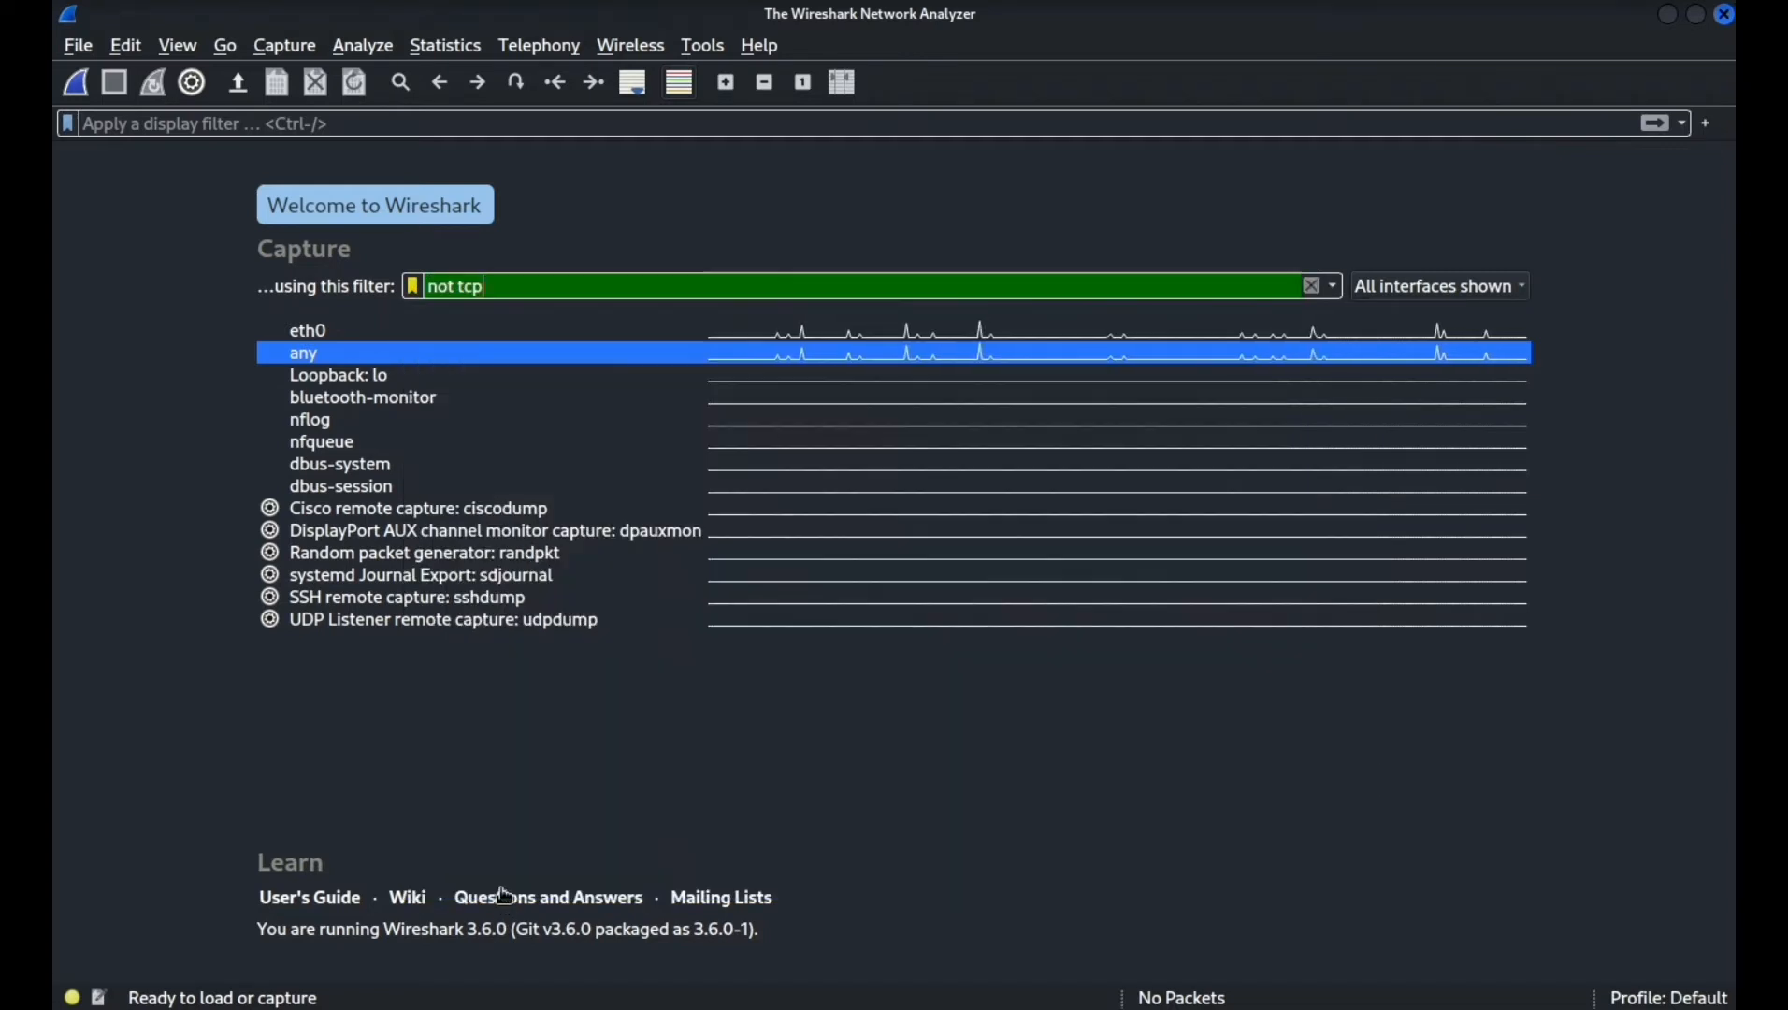
{"action": "double_click", "coordinate": [351, 361]}
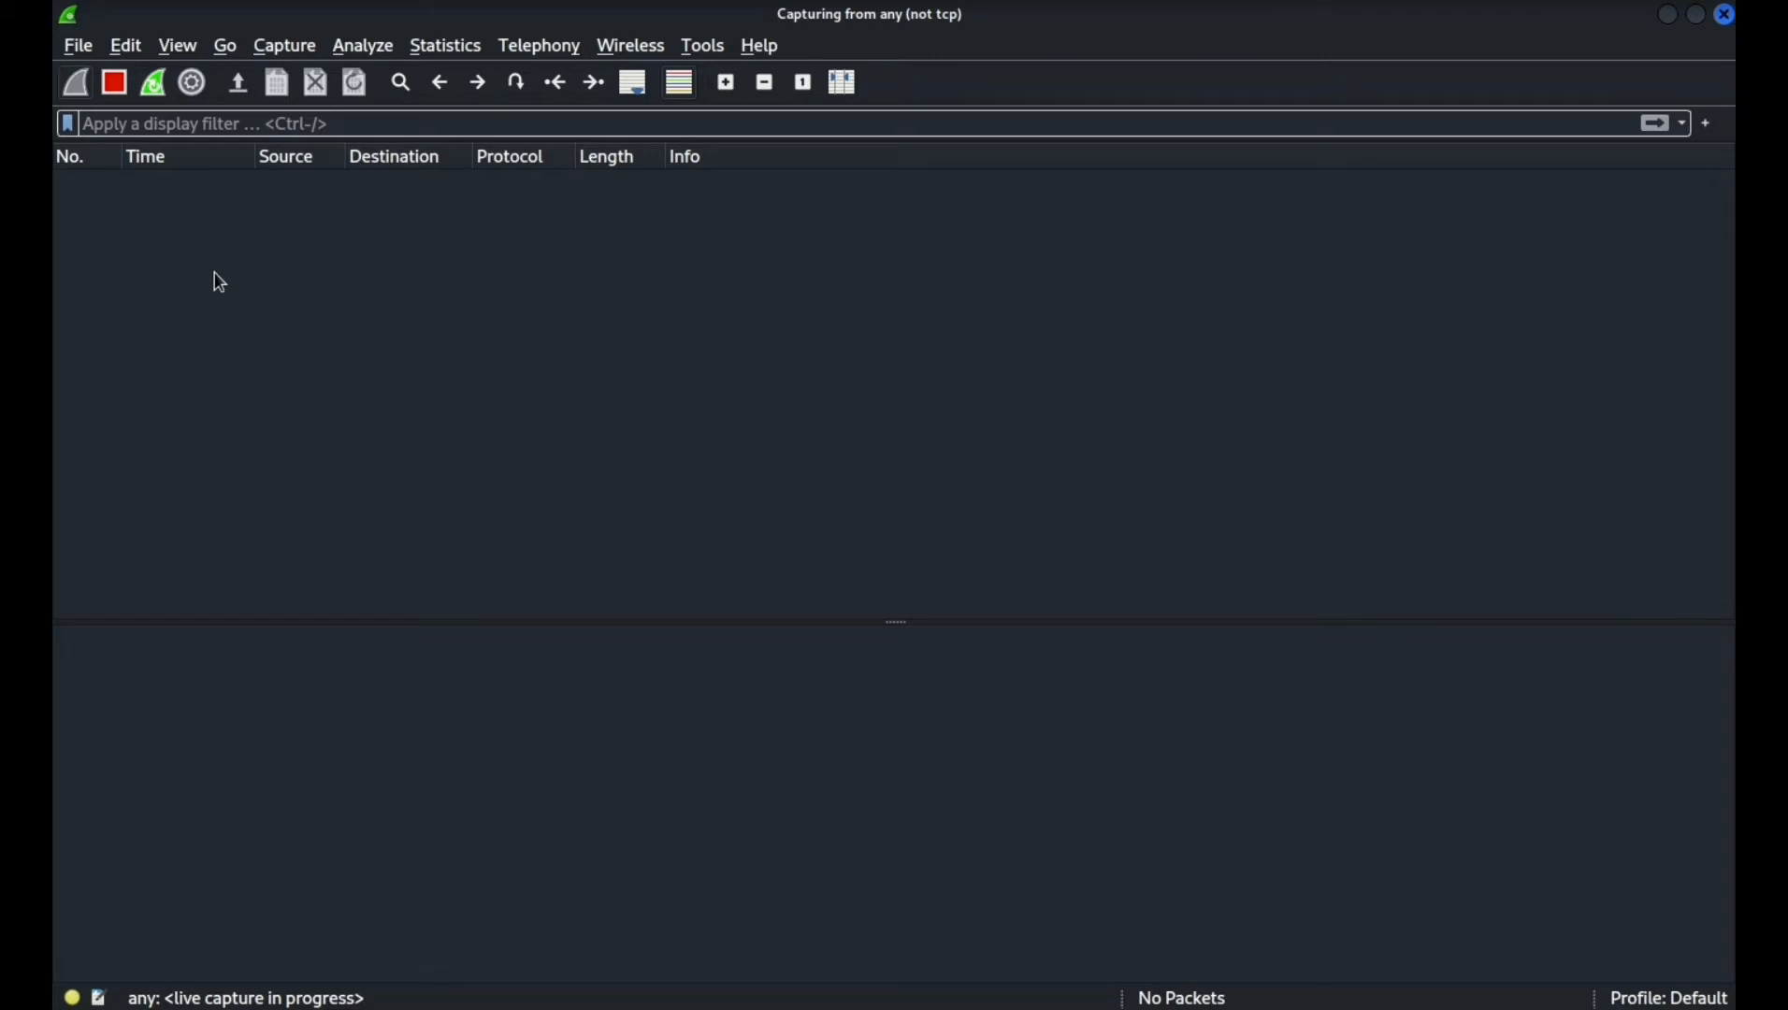
Switch to the browser, reload the Facebook page to generate traffic, and return to Wireshark to look through the captured packets
{"action": "key", "text": "alt+Tab"}
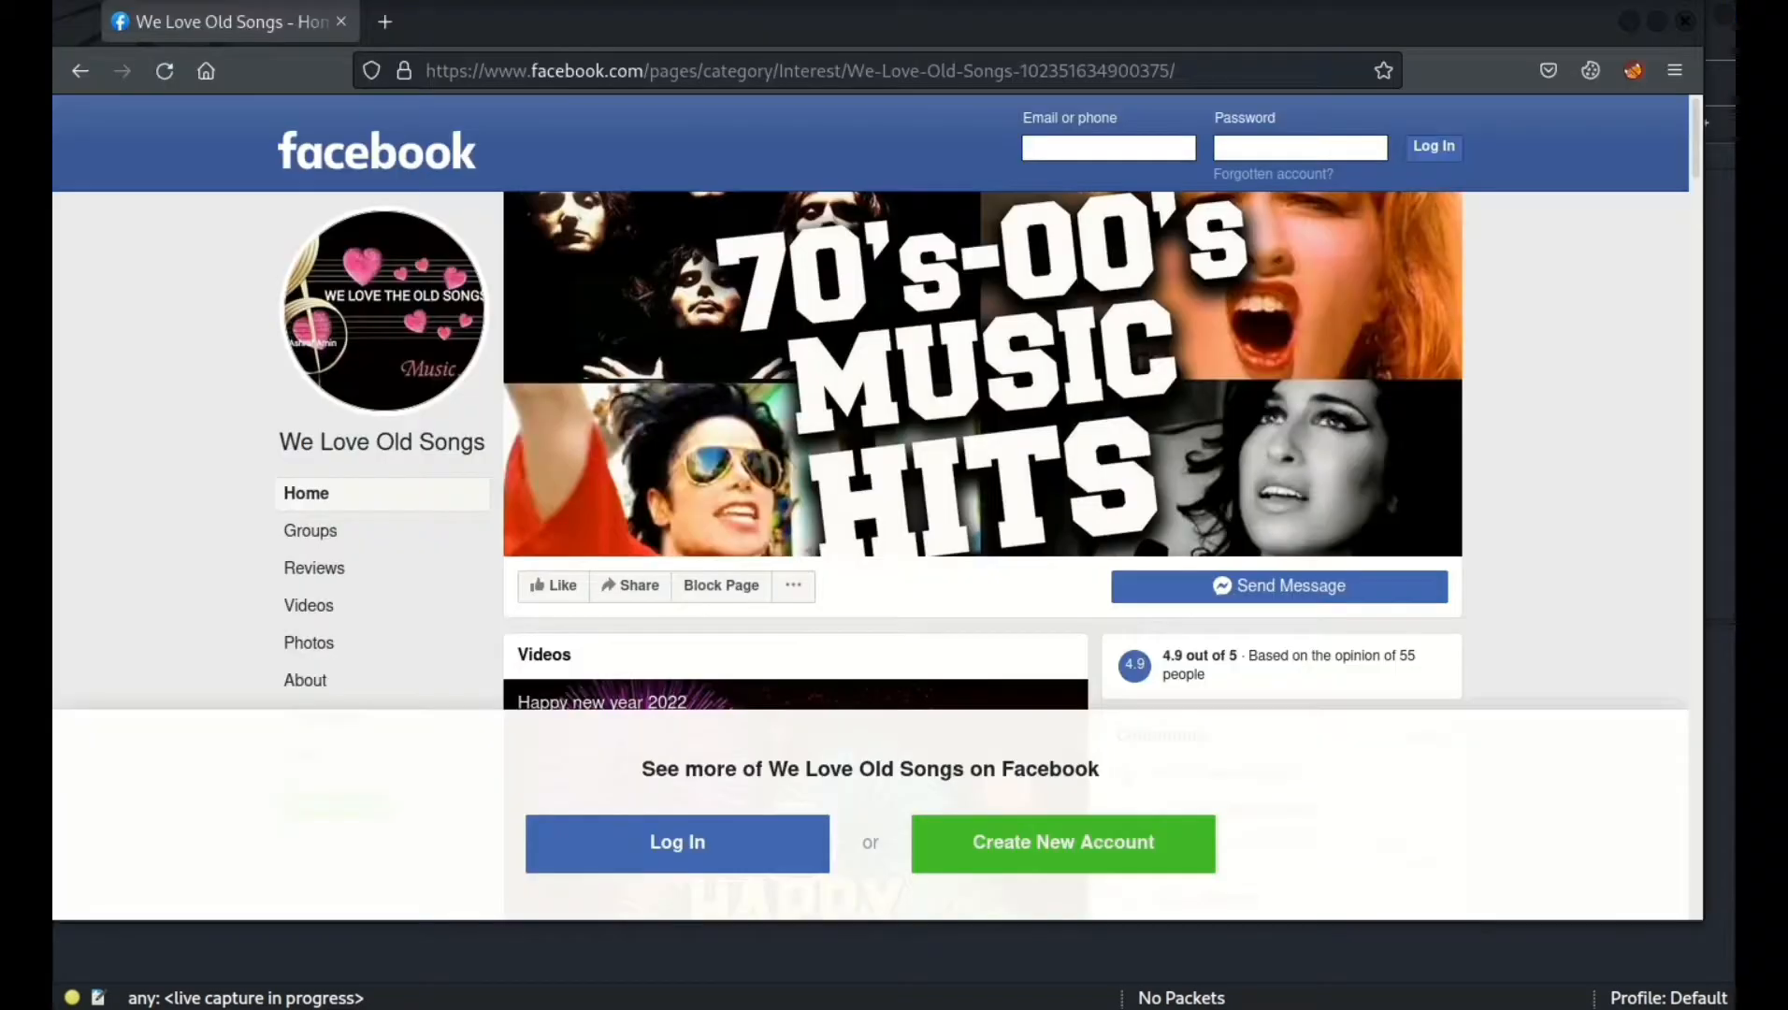
{"action": "left_click", "coordinate": [151, 84]}
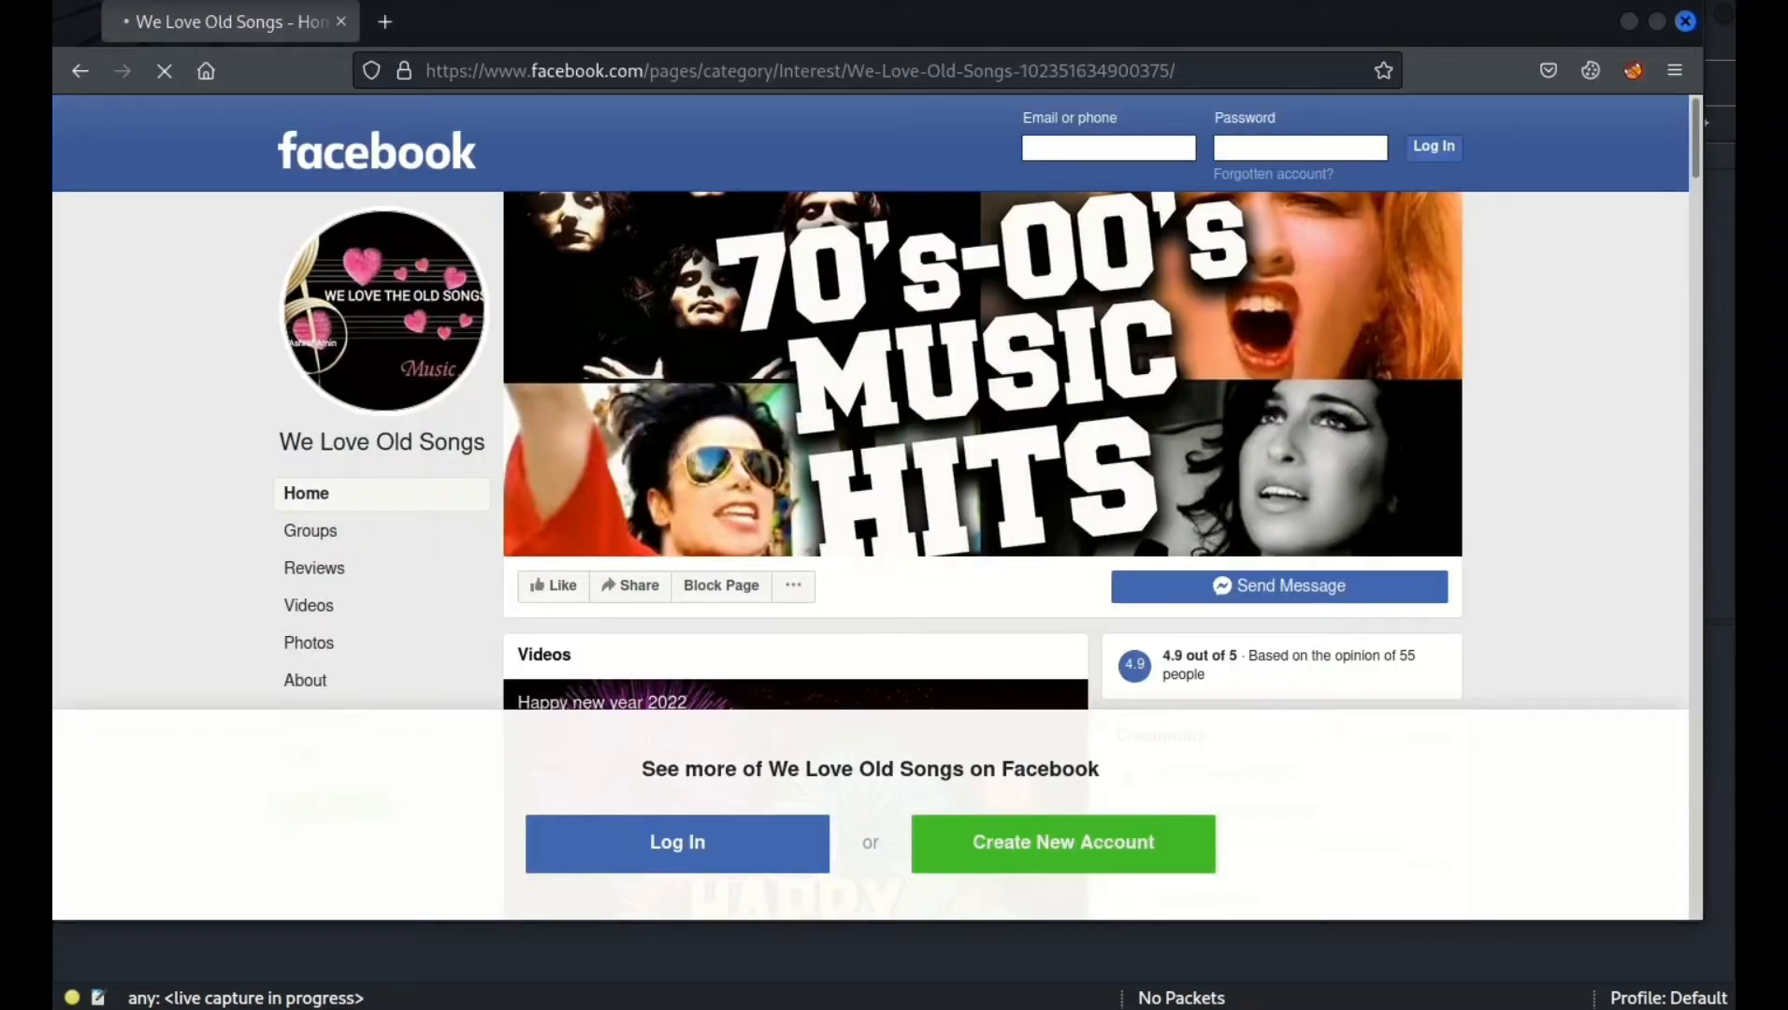
{"action": "key", "text": "alt+Tab"}
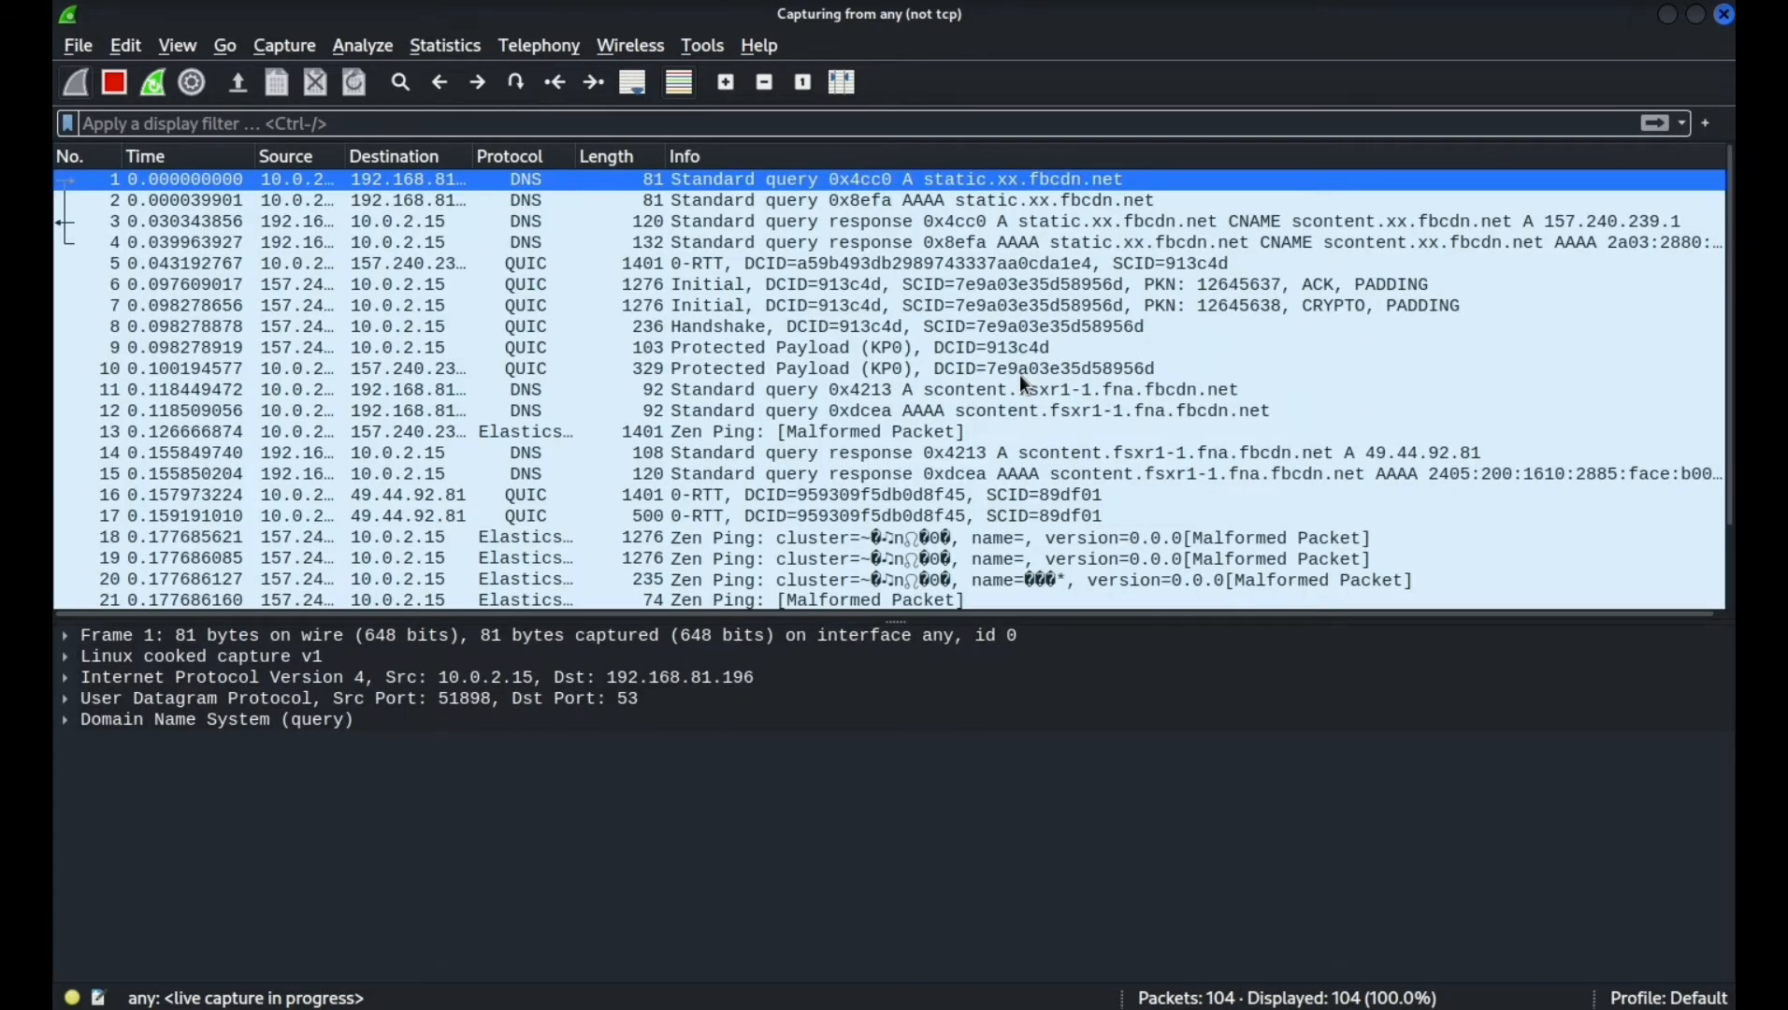
{"action": "scroll", "coordinate": [942, 256], "scroll_direction": "down", "scroll_amount": 3}
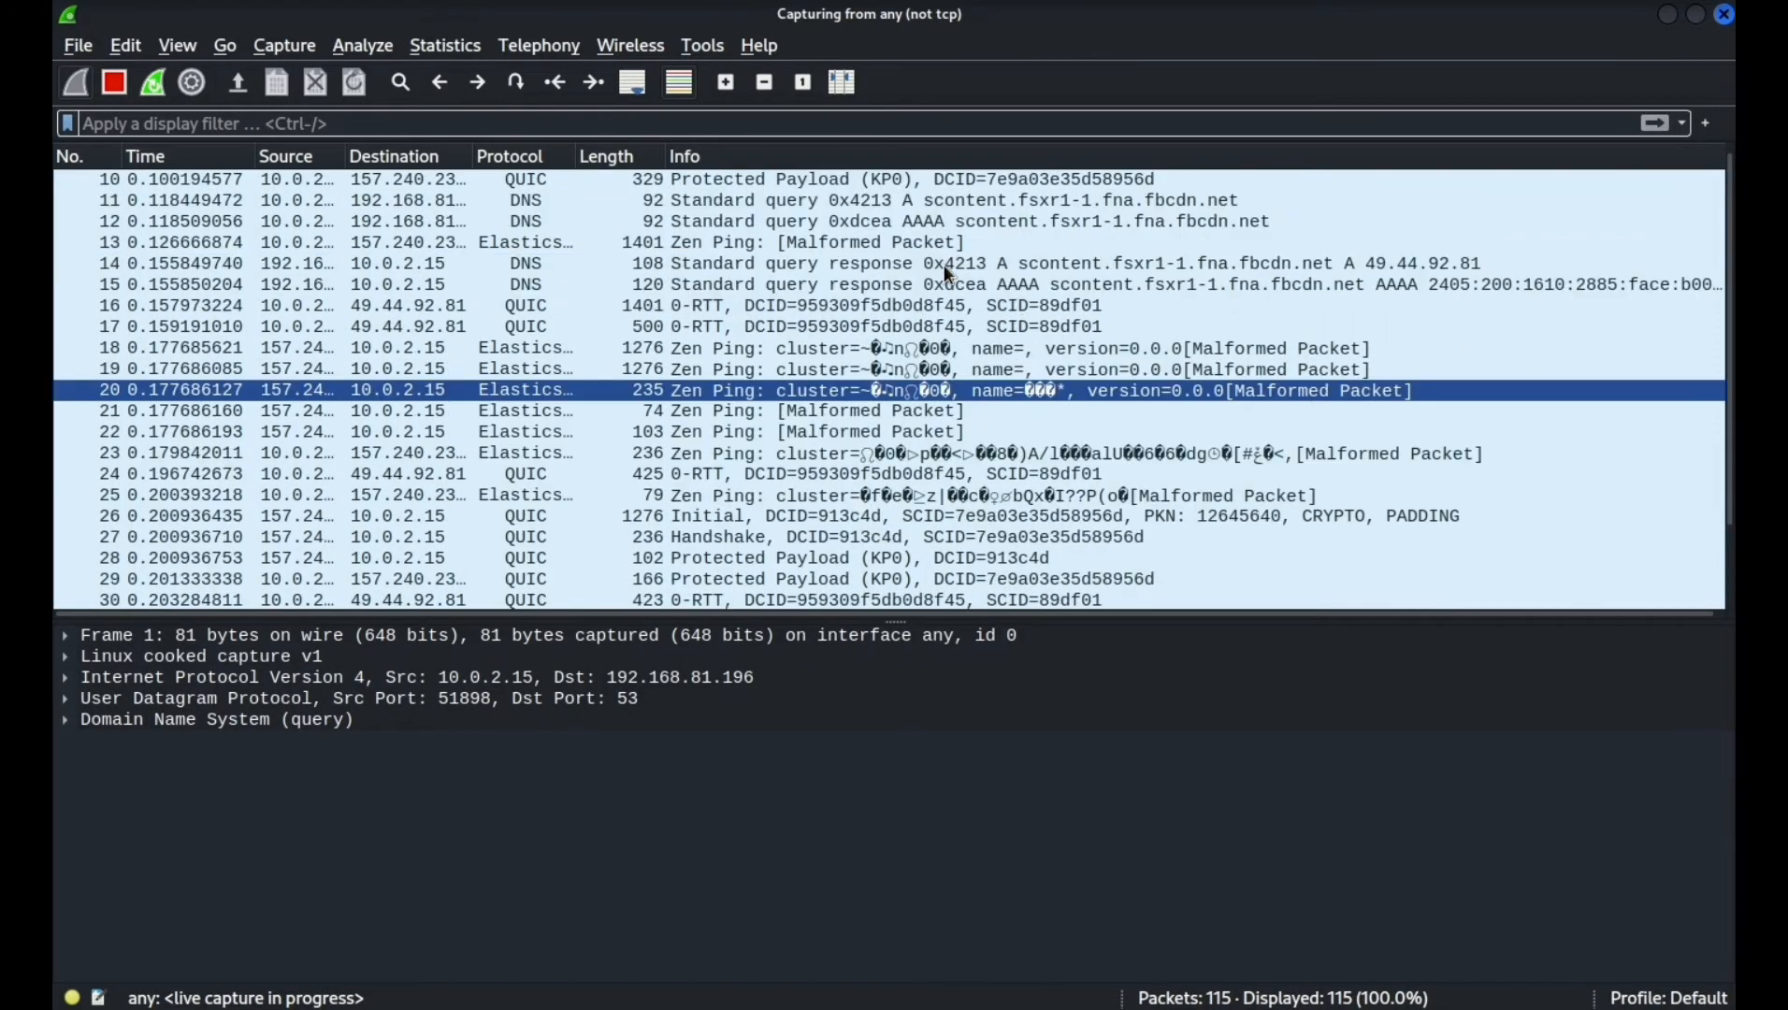
{"action": "scroll", "coordinate": [944, 264], "scroll_direction": "down", "scroll_amount": 11}
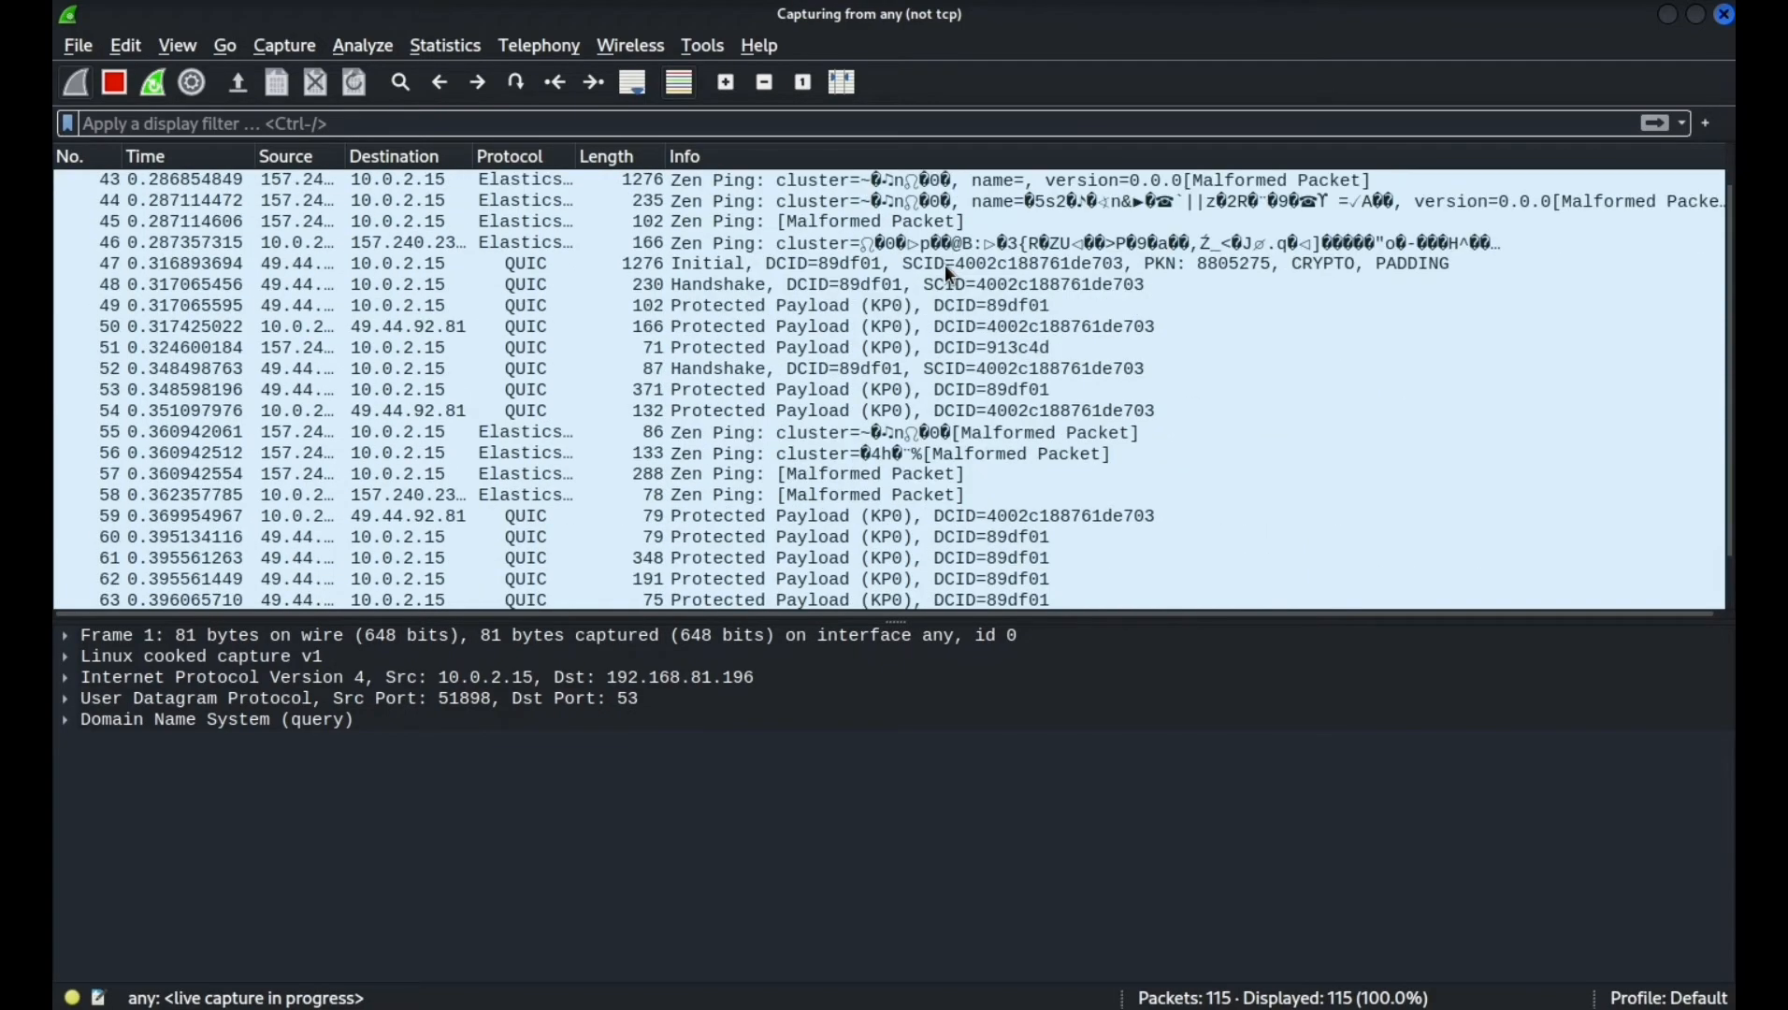
{"action": "scroll", "coordinate": [945, 264], "scroll_direction": "down", "scroll_amount": 4}
{"action": "left_click", "coordinate": [954, 264]}
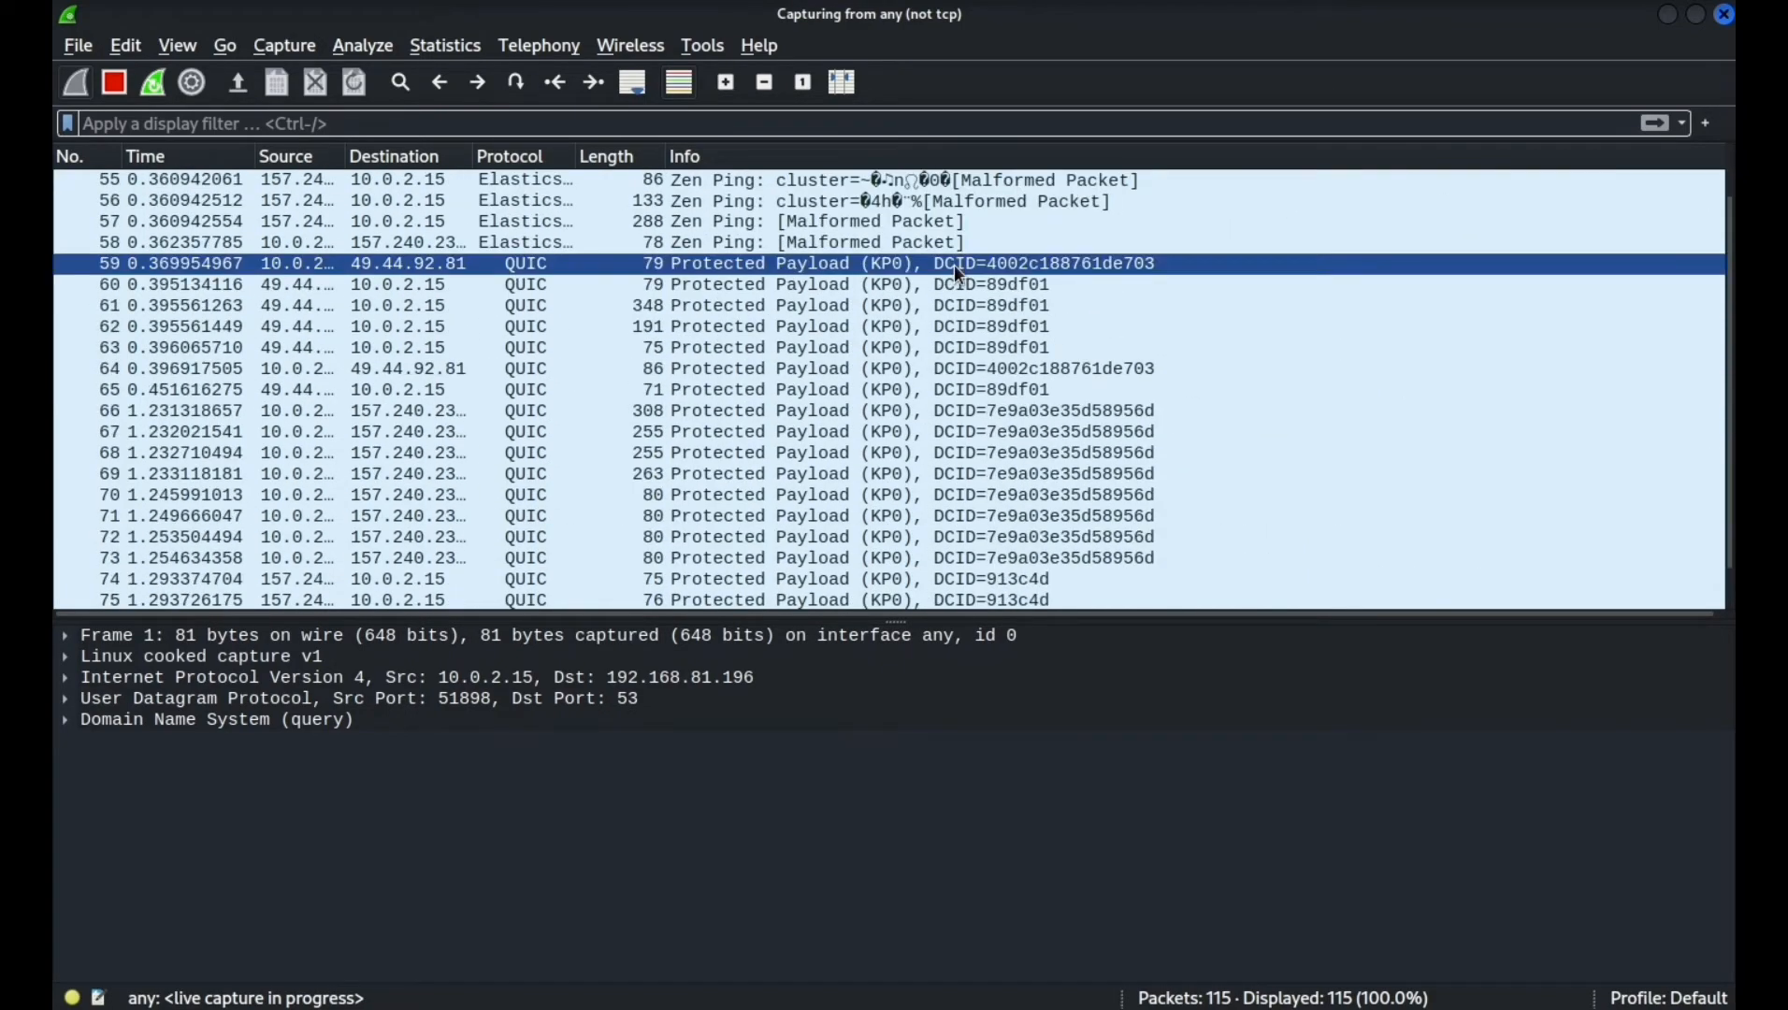
Stop the live capture and close the capture file without saving it
{"action": "left_click", "coordinate": [112, 85]}
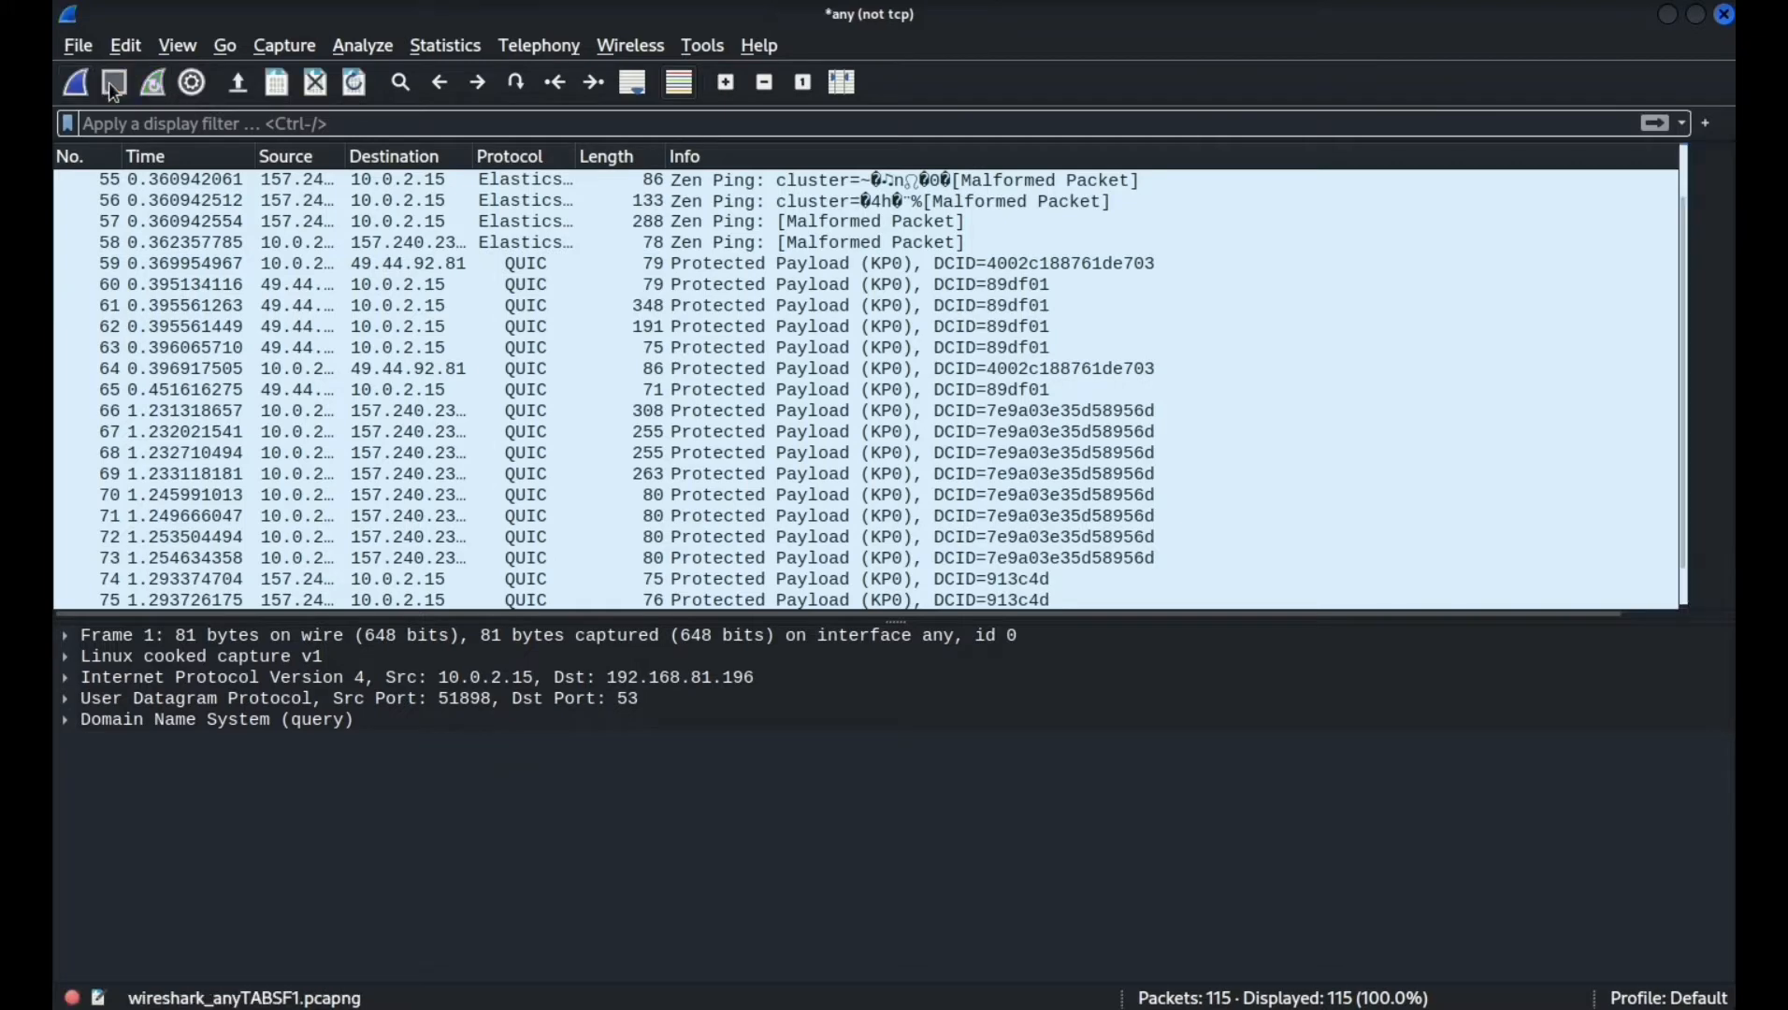
{"action": "left_click", "coordinate": [316, 86]}
{"action": "left_click", "coordinate": [1002, 507]}
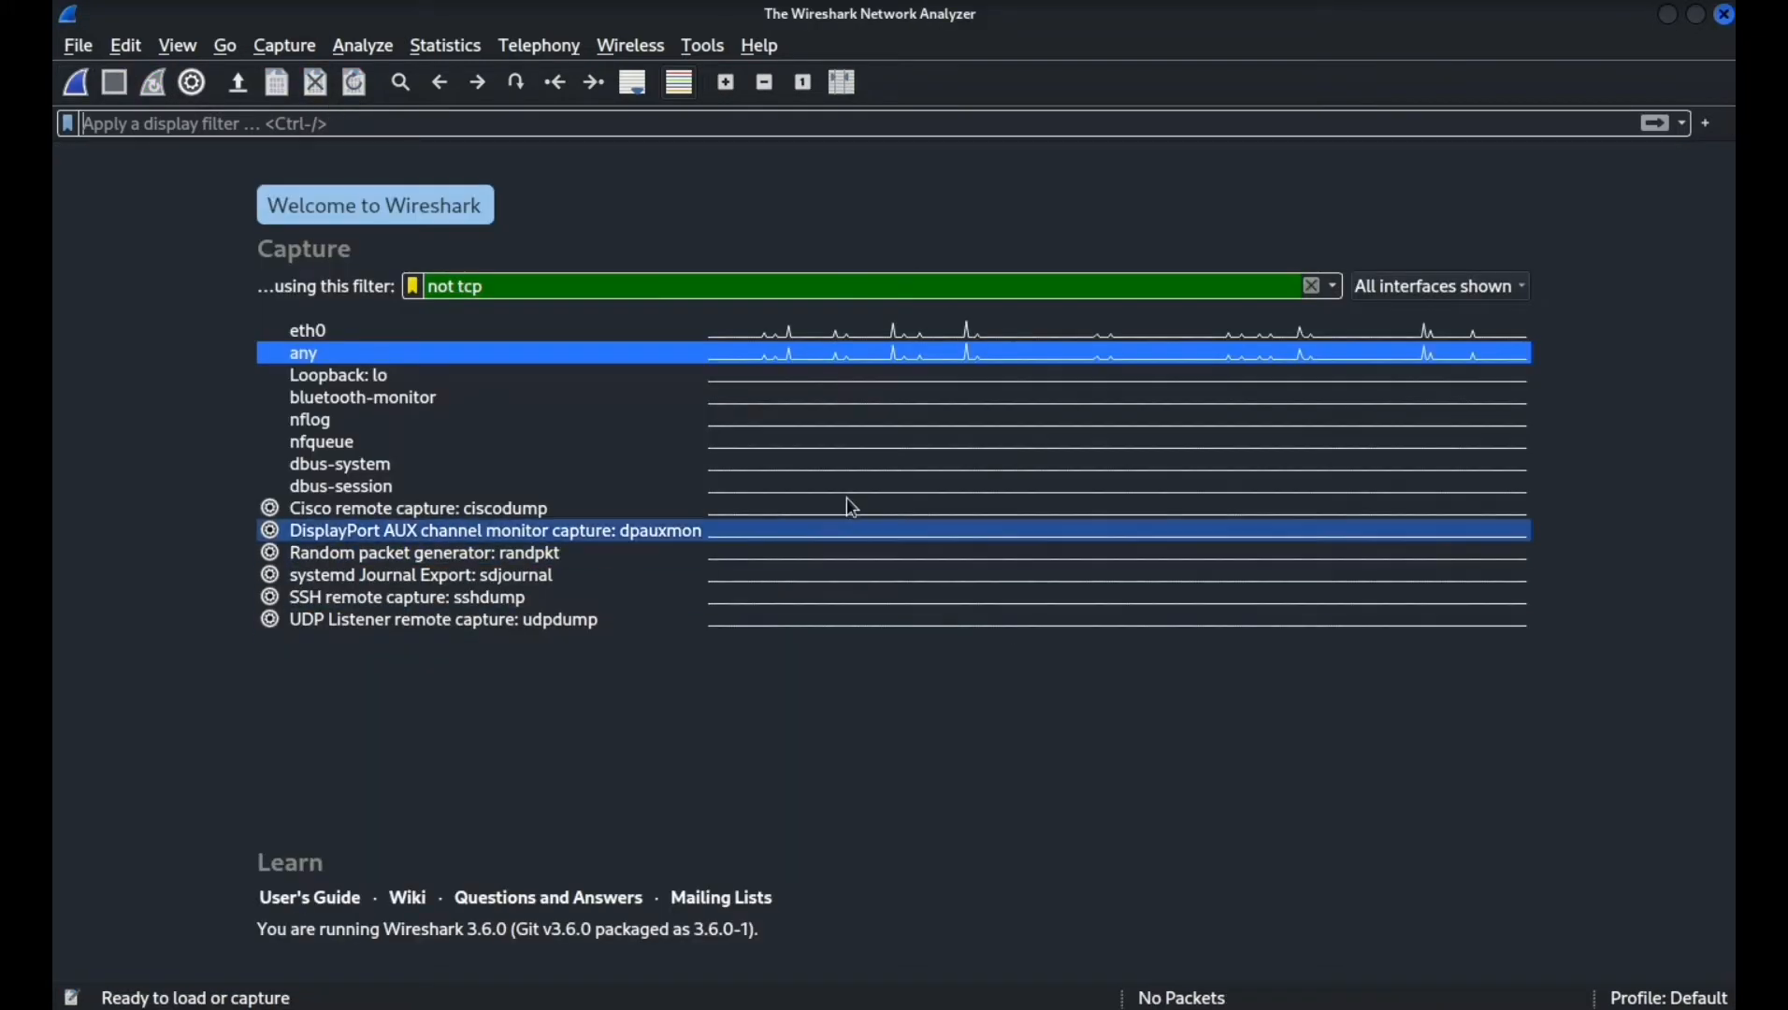
Clear the "not tcp" capture filter on the welcome screen
{"action": "left_click", "coordinate": [485, 294]}
{"action": "key", "text": "BackSpace"}
{"action": "key", "text": "BackSpace"}
{"action": "key", "text": "BackSpace"}
{"action": "key", "text": "BackSpace"}
{"action": "key", "text": "BackSpace"}
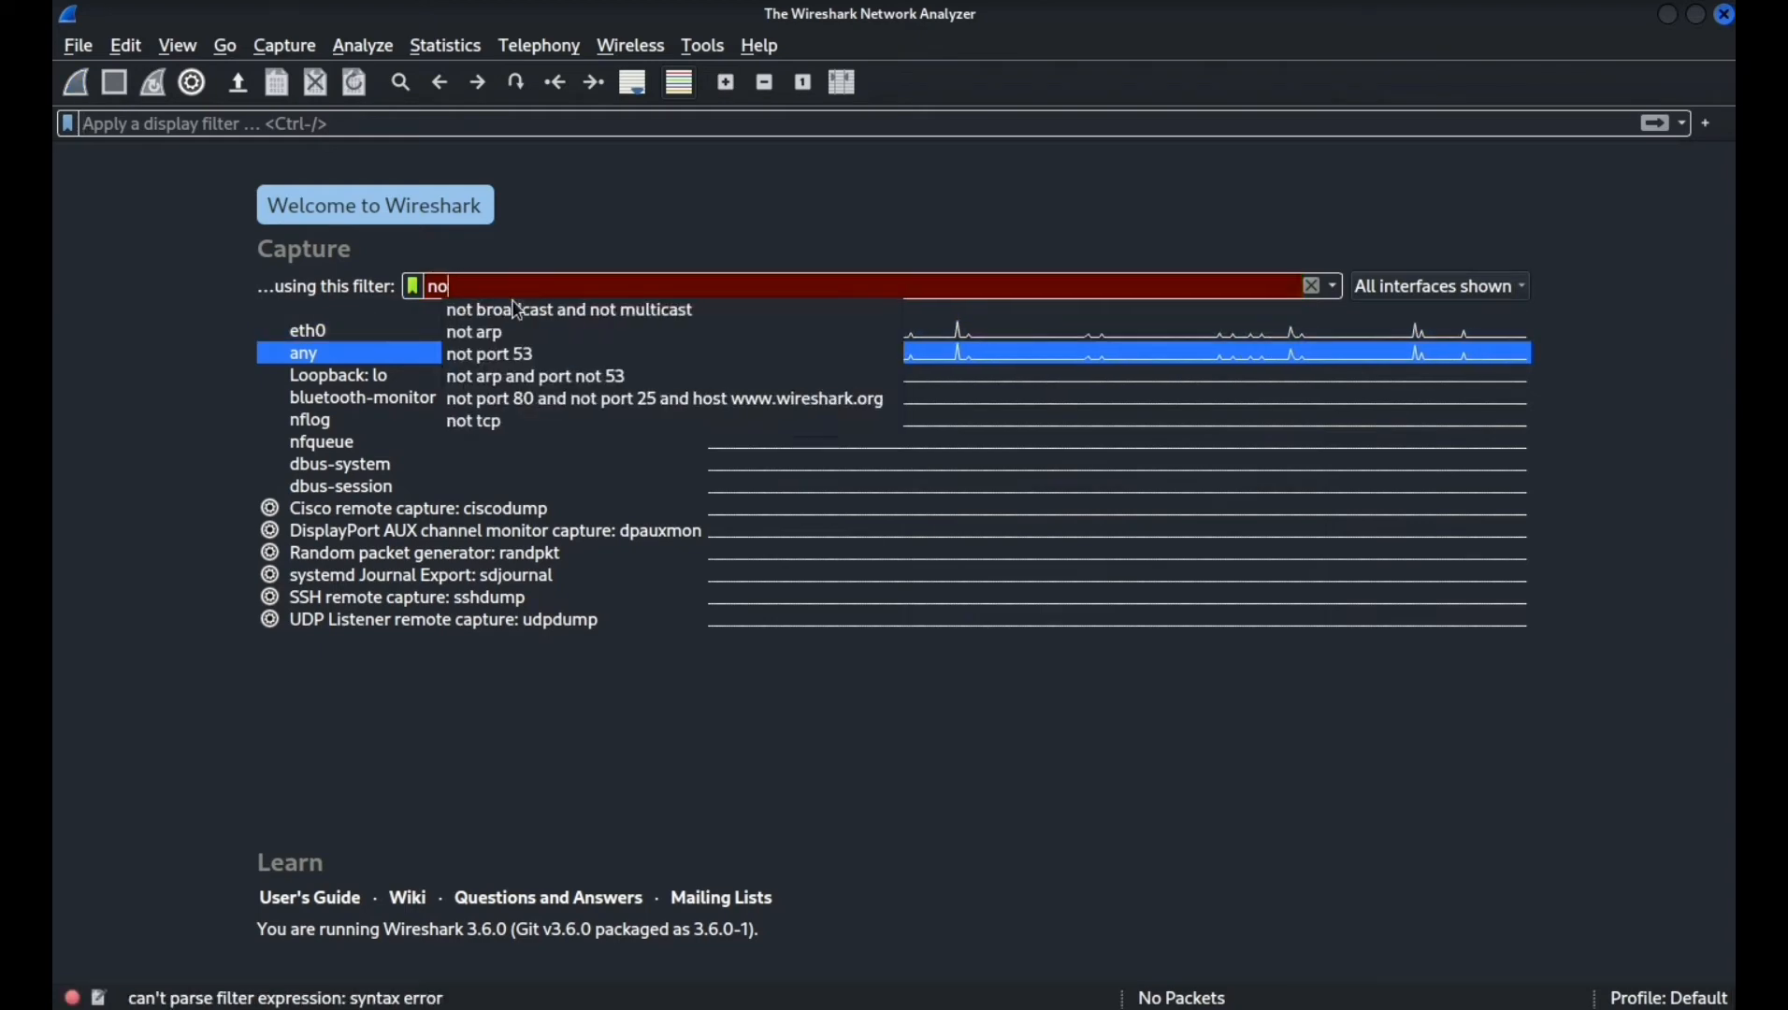
{"action": "key", "text": "BackSpace"}
{"action": "key", "text": "BackSpace"}
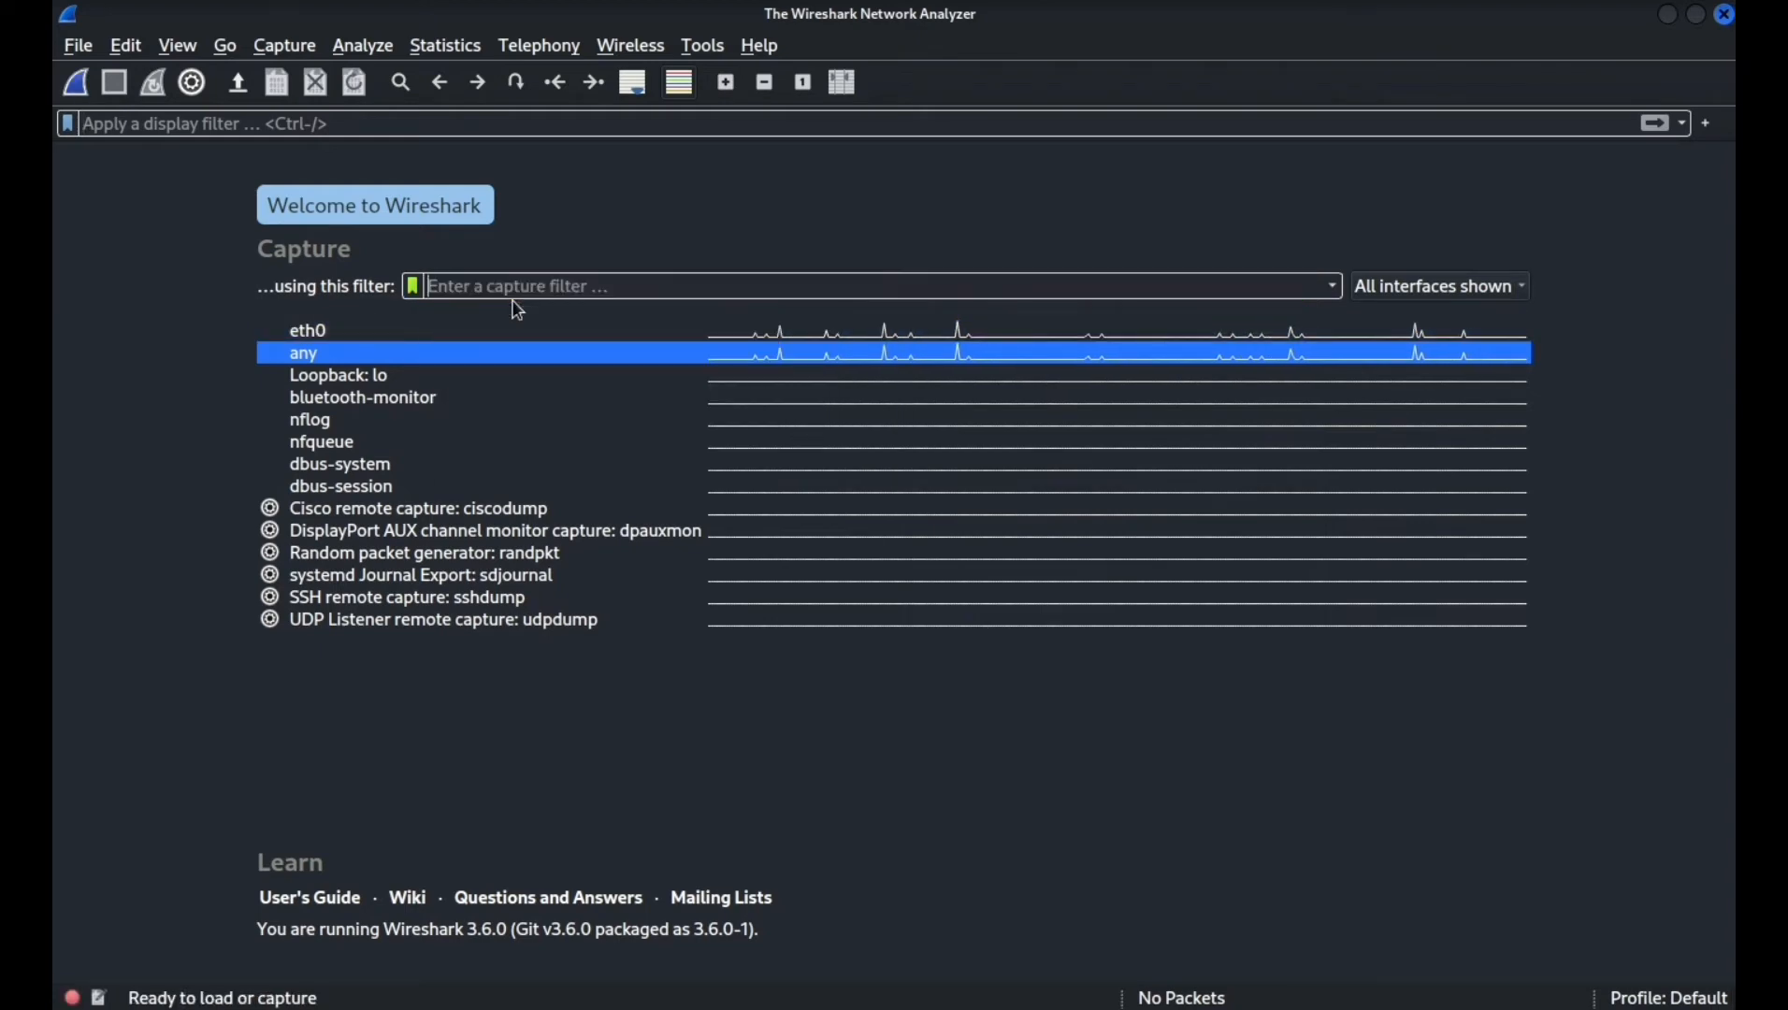
Delete "our filter" from the saved capture filters and confirm the change
{"action": "left_click", "coordinate": [412, 287]}
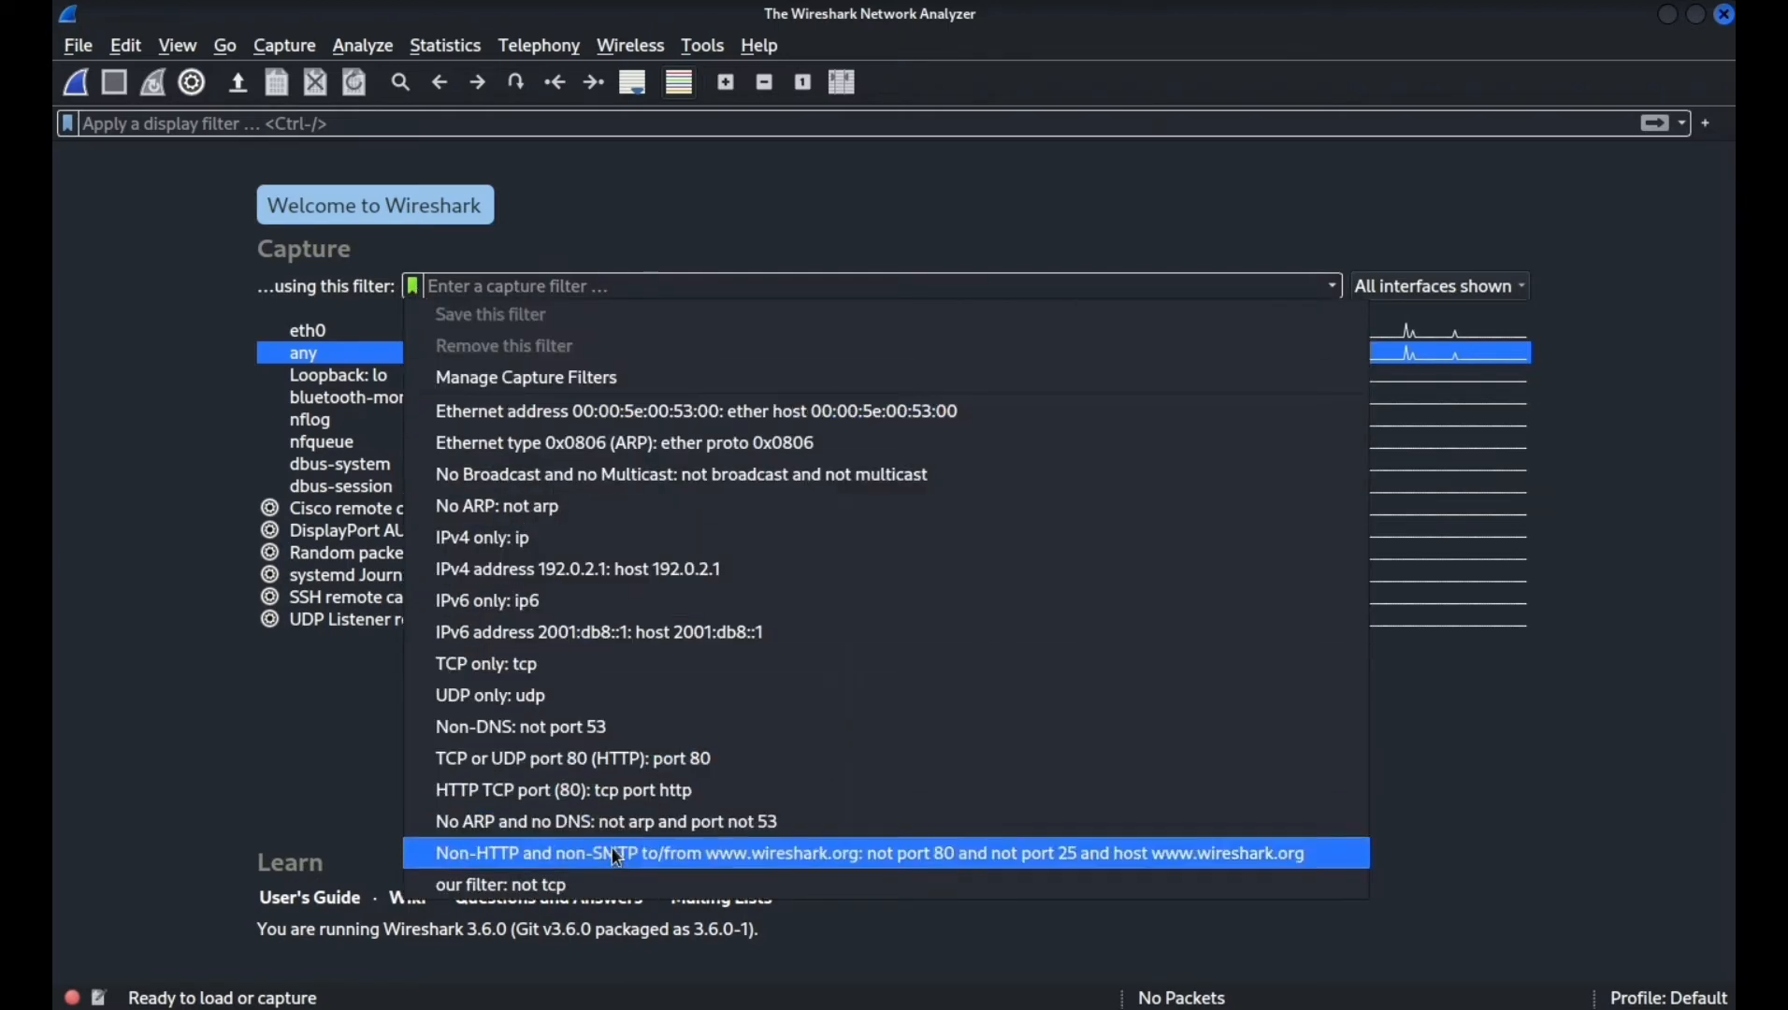
{"action": "left_click", "coordinate": [529, 379]}
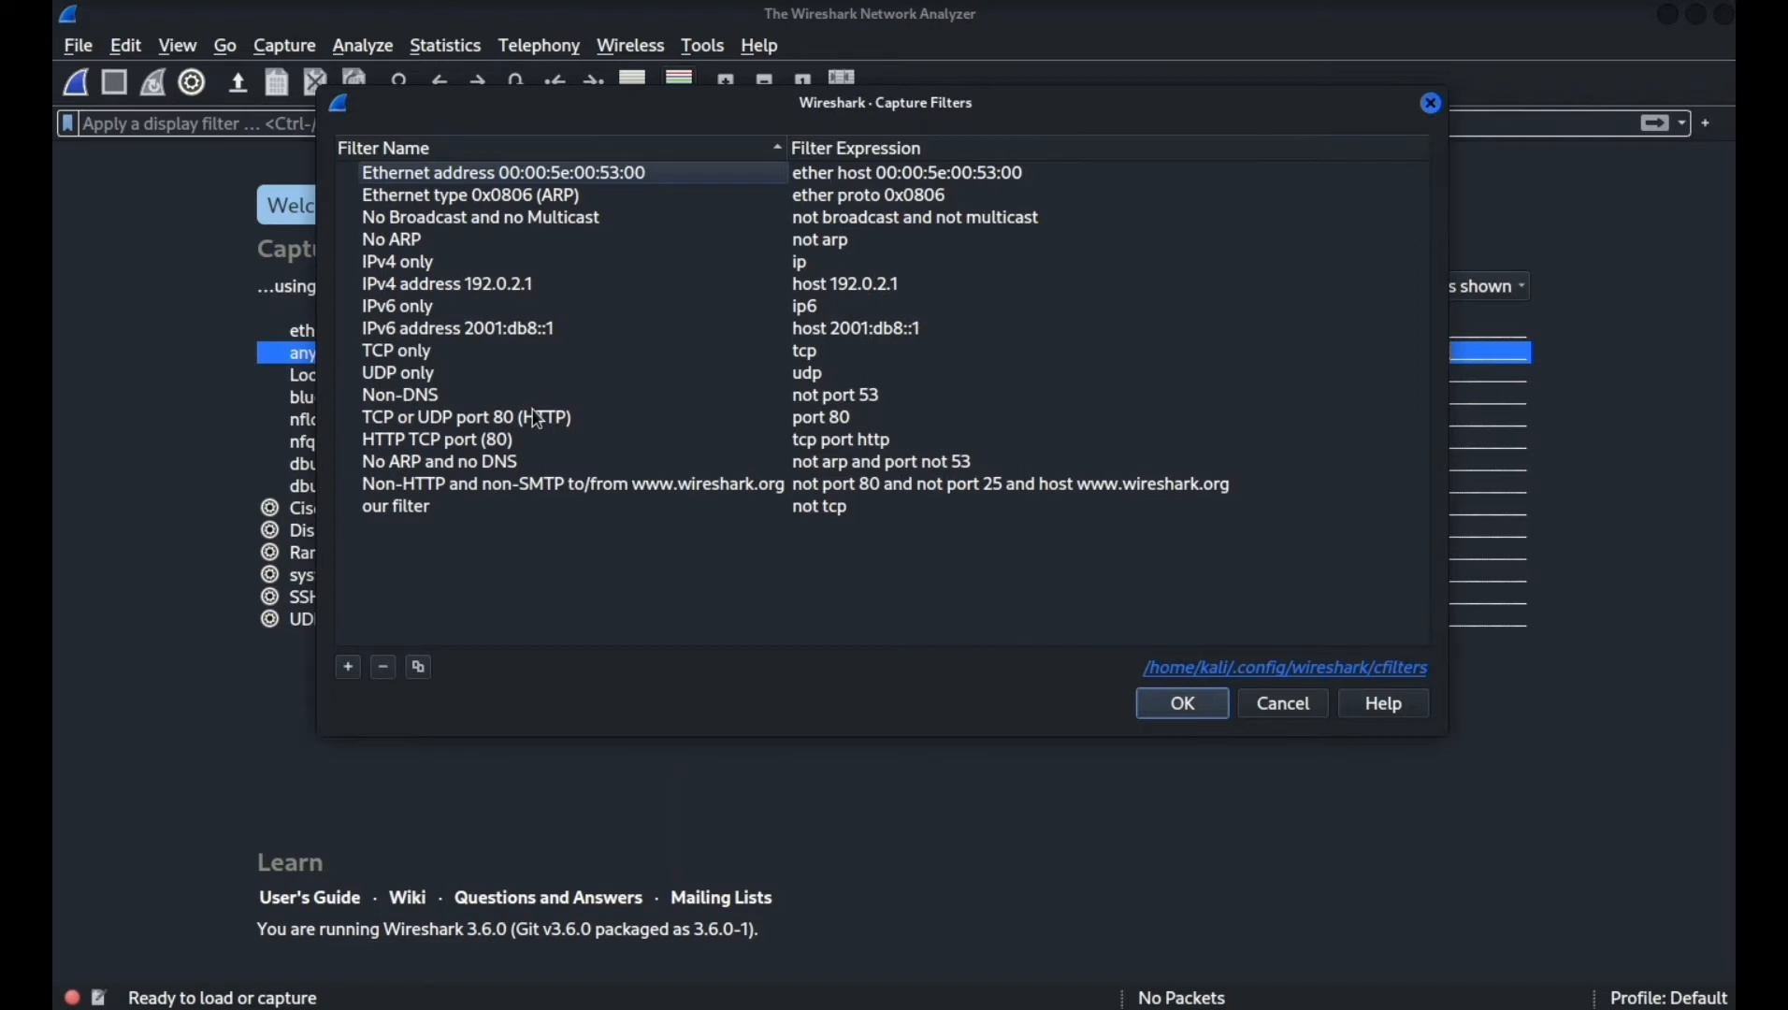
{"action": "left_click", "coordinate": [422, 512]}
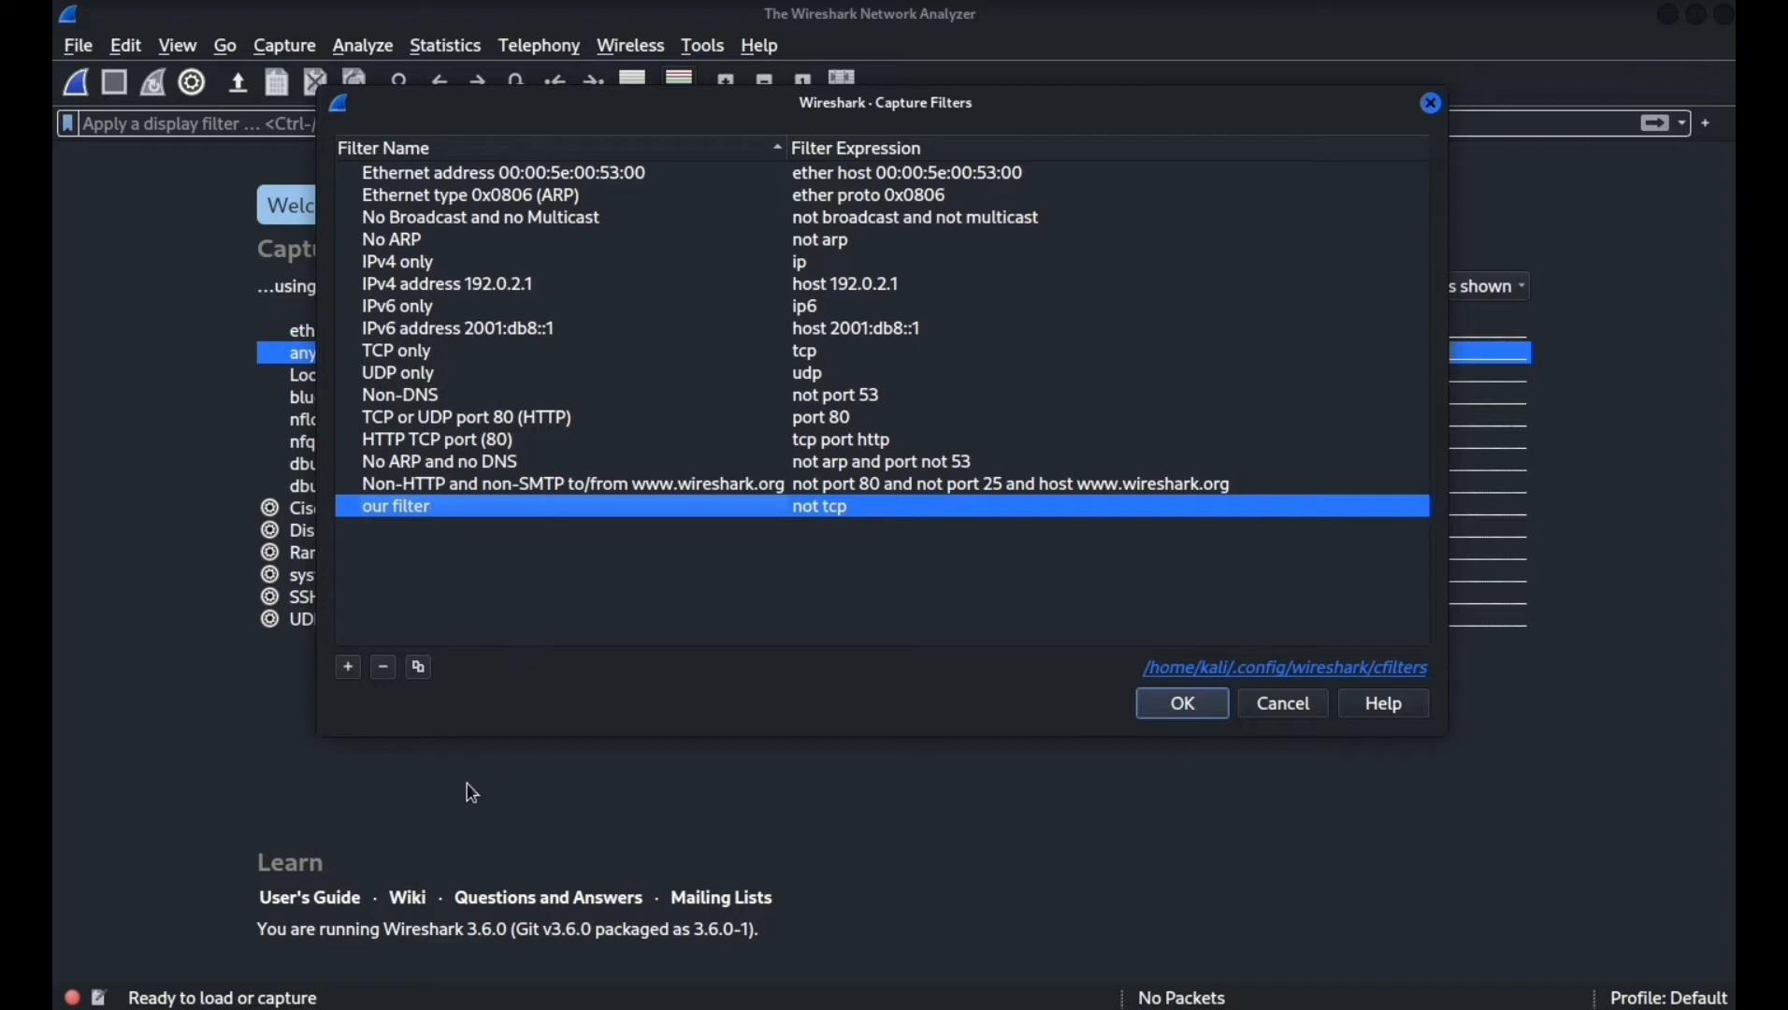
{"action": "left_click", "coordinate": [385, 673]}
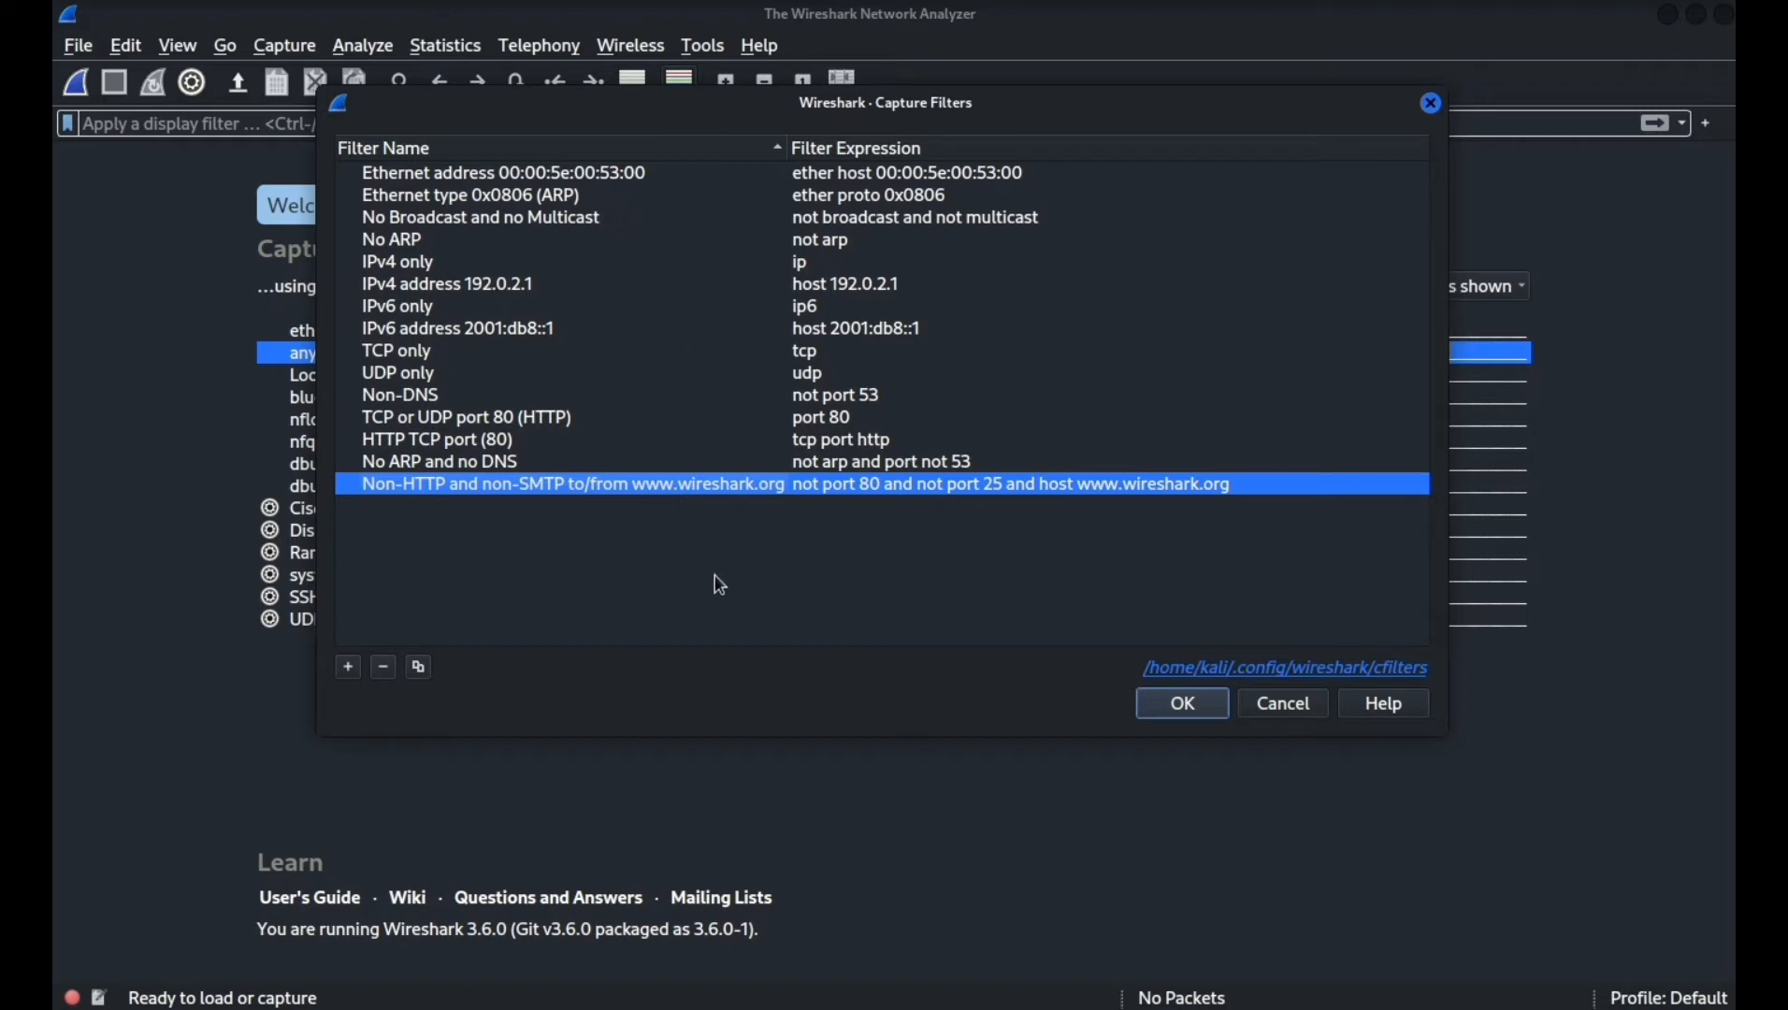
{"action": "left_click", "coordinate": [1185, 713]}
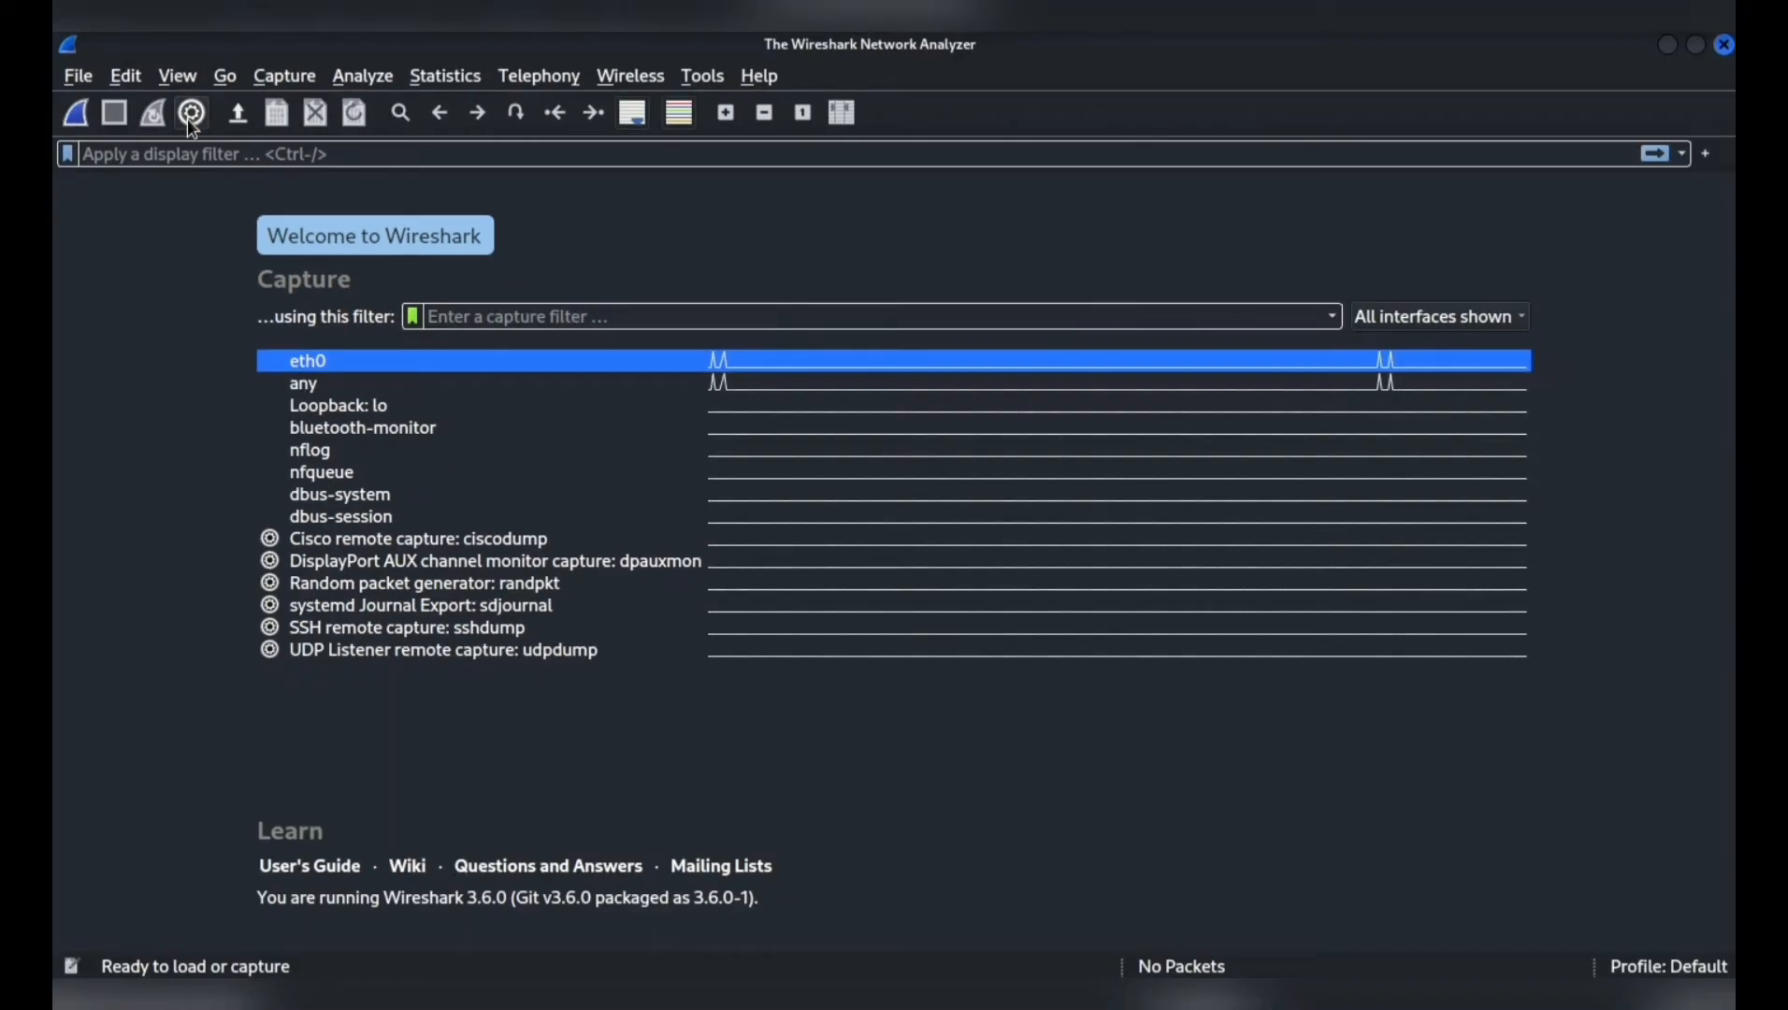
Open the capture options and view the saved capture filters offered for the selected eth0 interface
{"action": "left_click", "coordinate": [193, 114]}
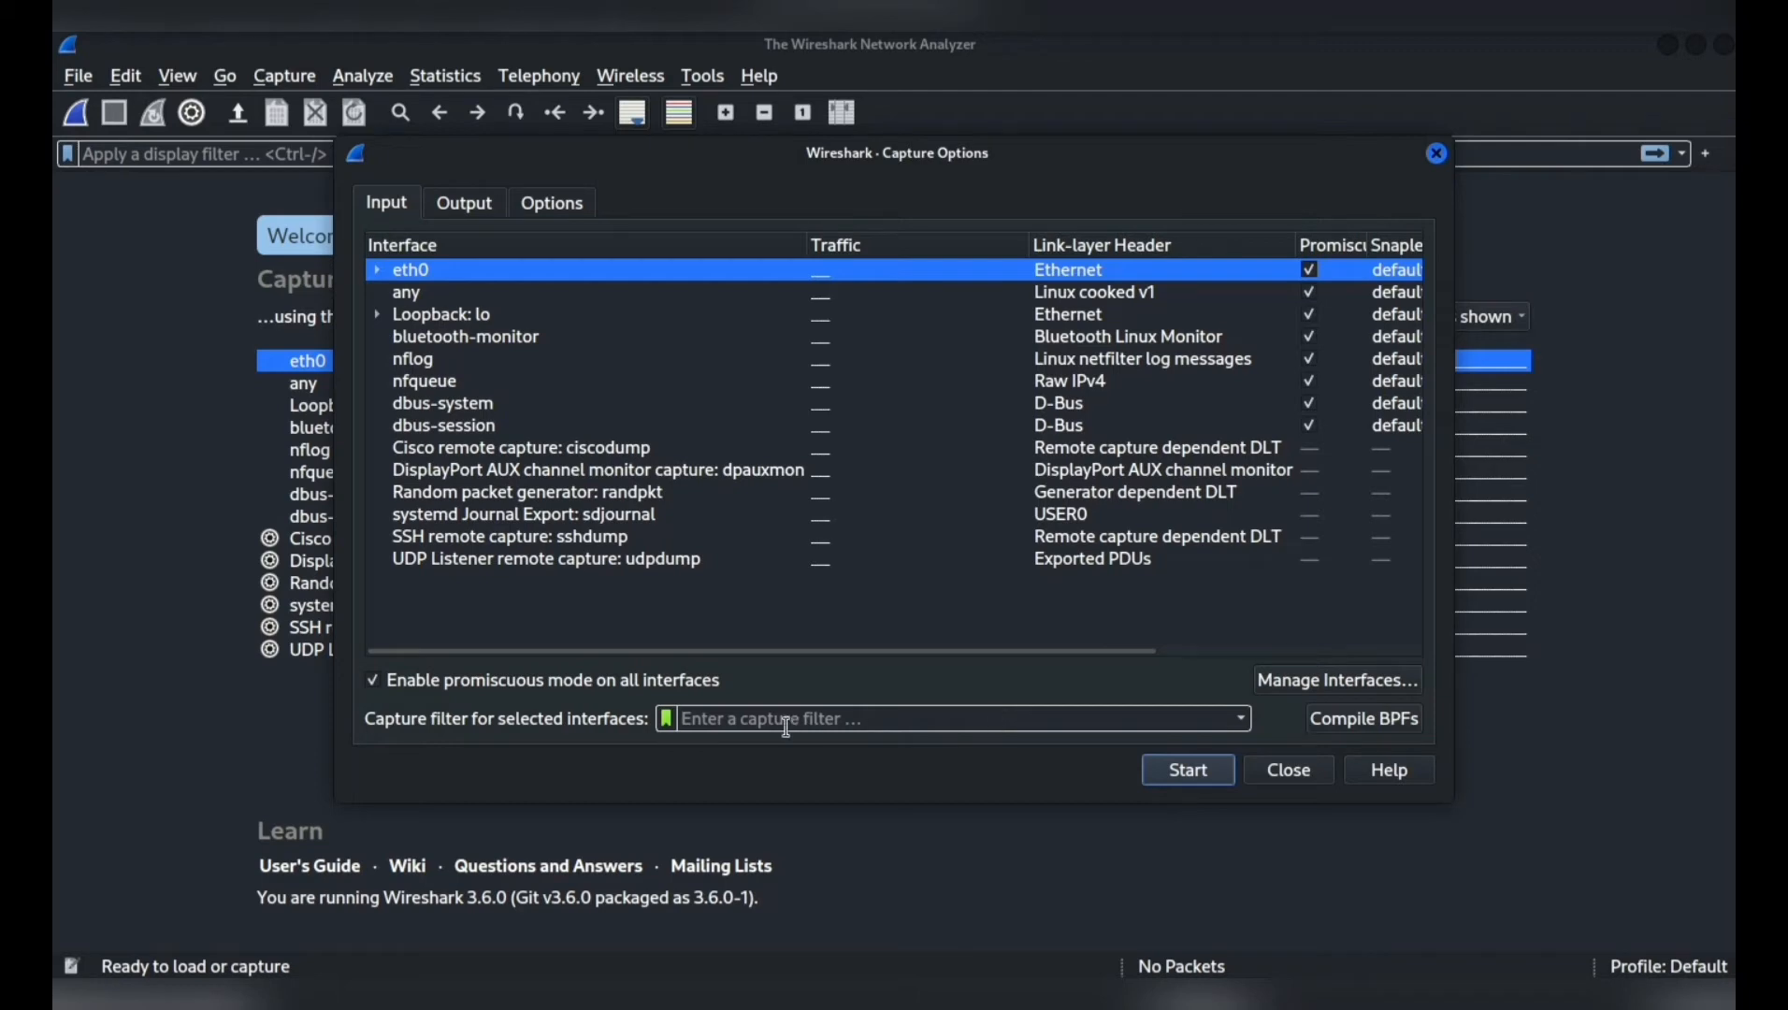
{"action": "left_click", "coordinate": [670, 730]}
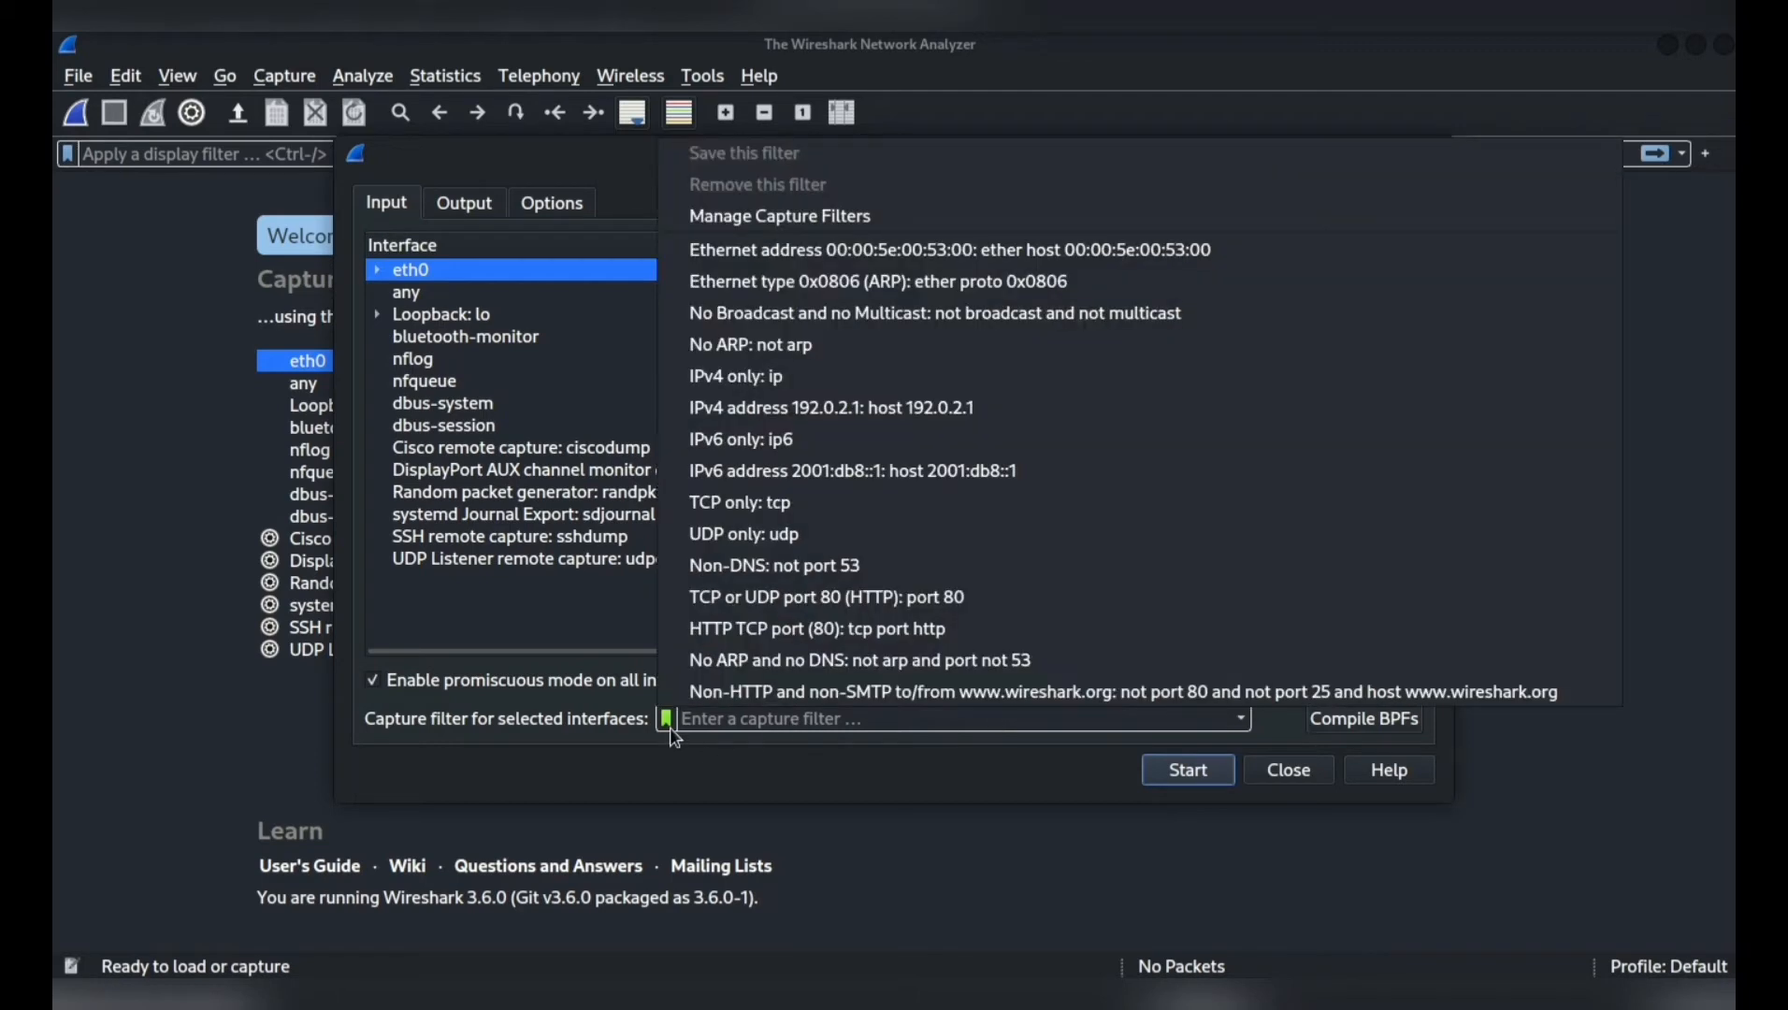
{"action": "left_click", "coordinate": [696, 755]}
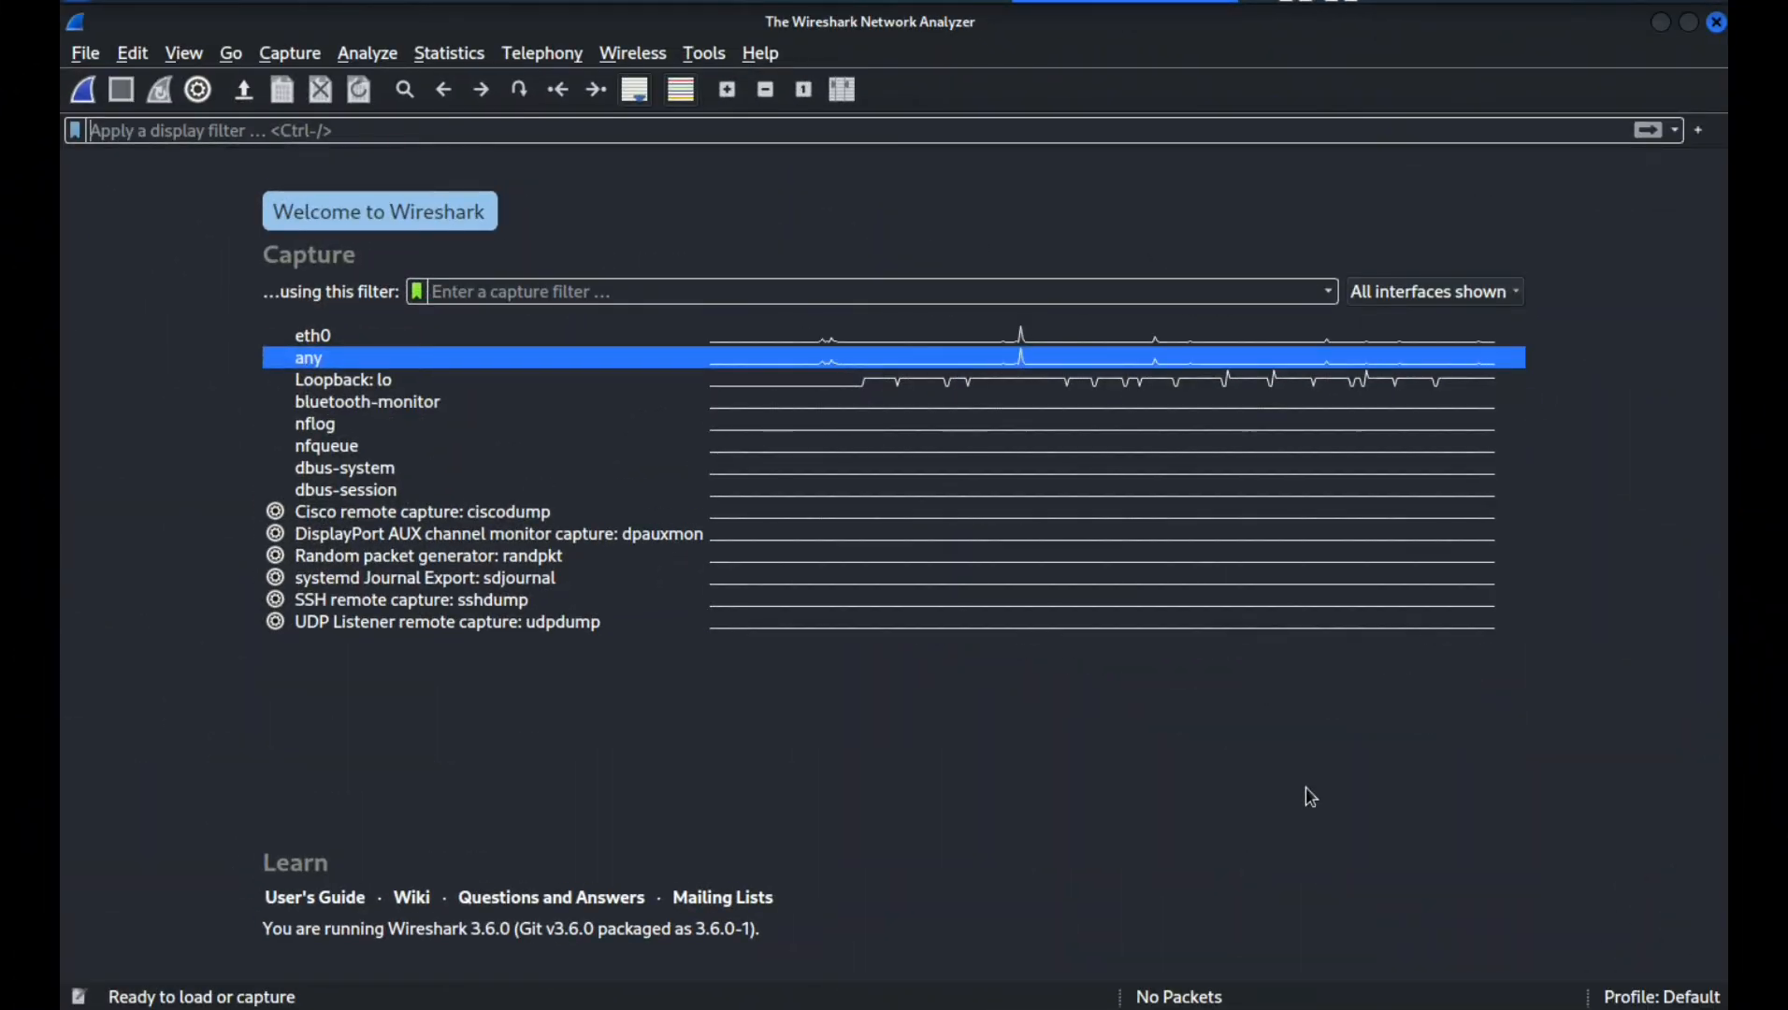
Start capturing on the "any" interface and apply the display filter "tcp" to the packet list
{"action": "double_click", "coordinate": [321, 360]}
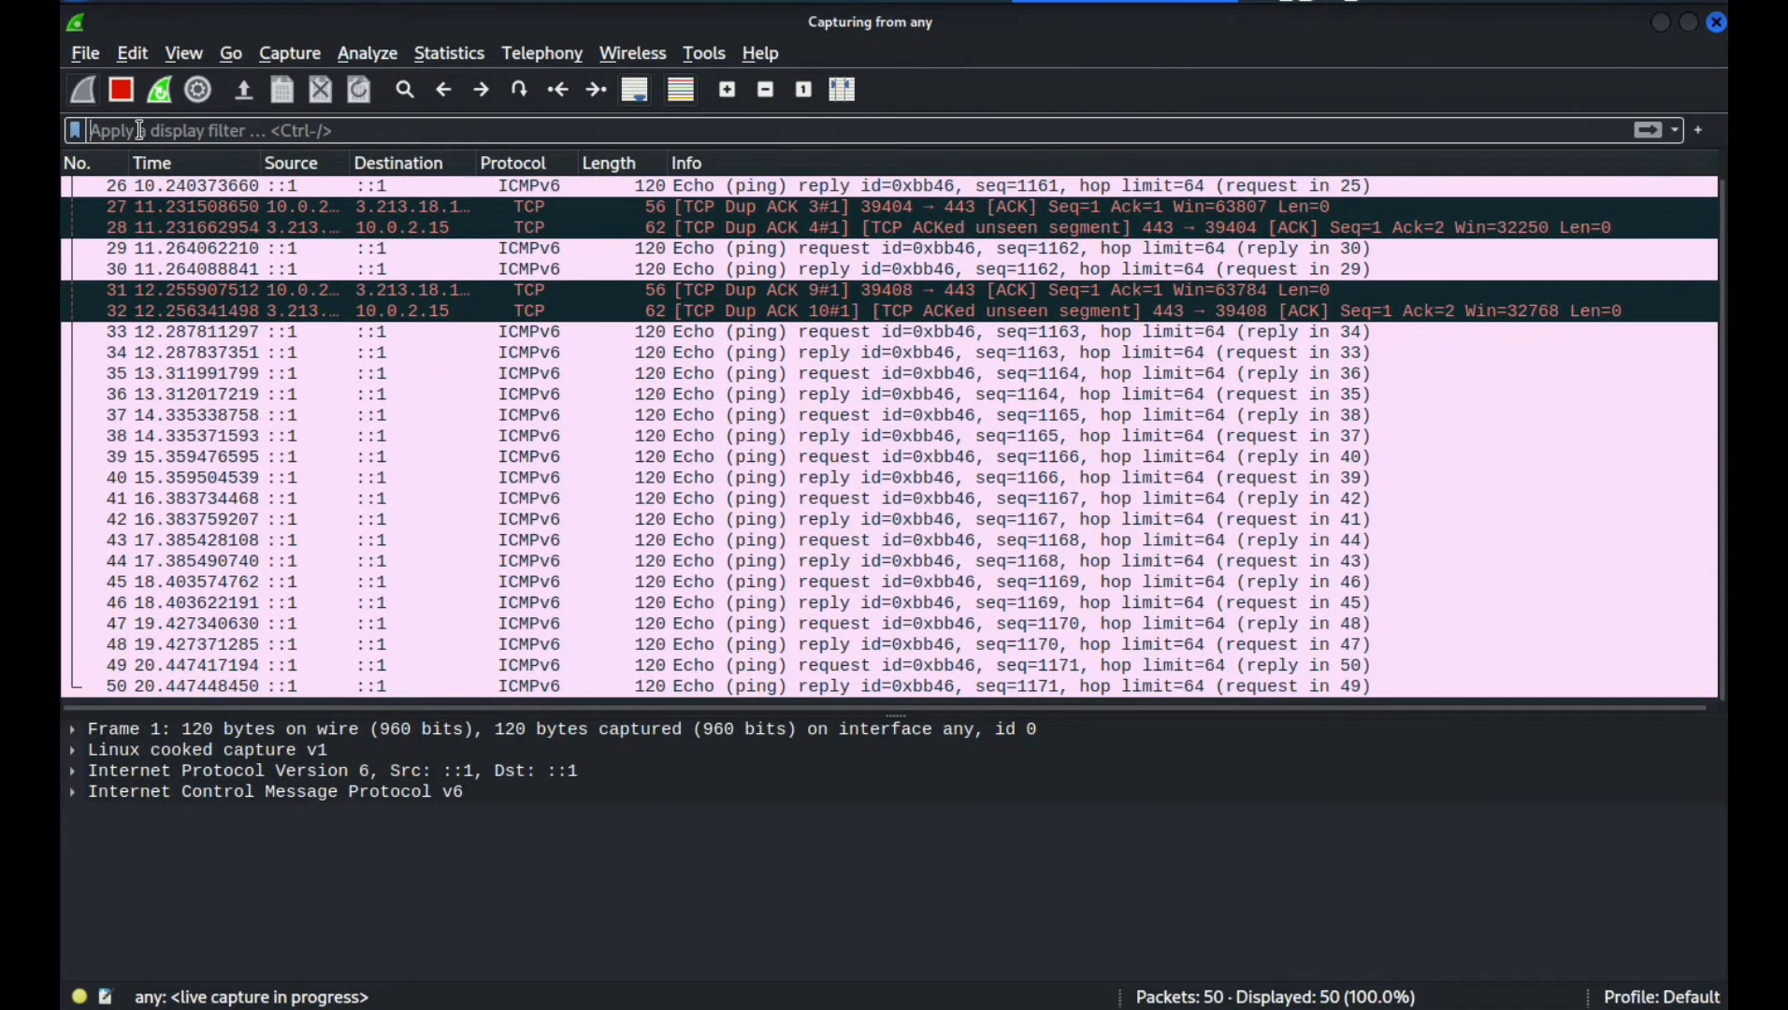
{"action": "type", "text": "tcp"}
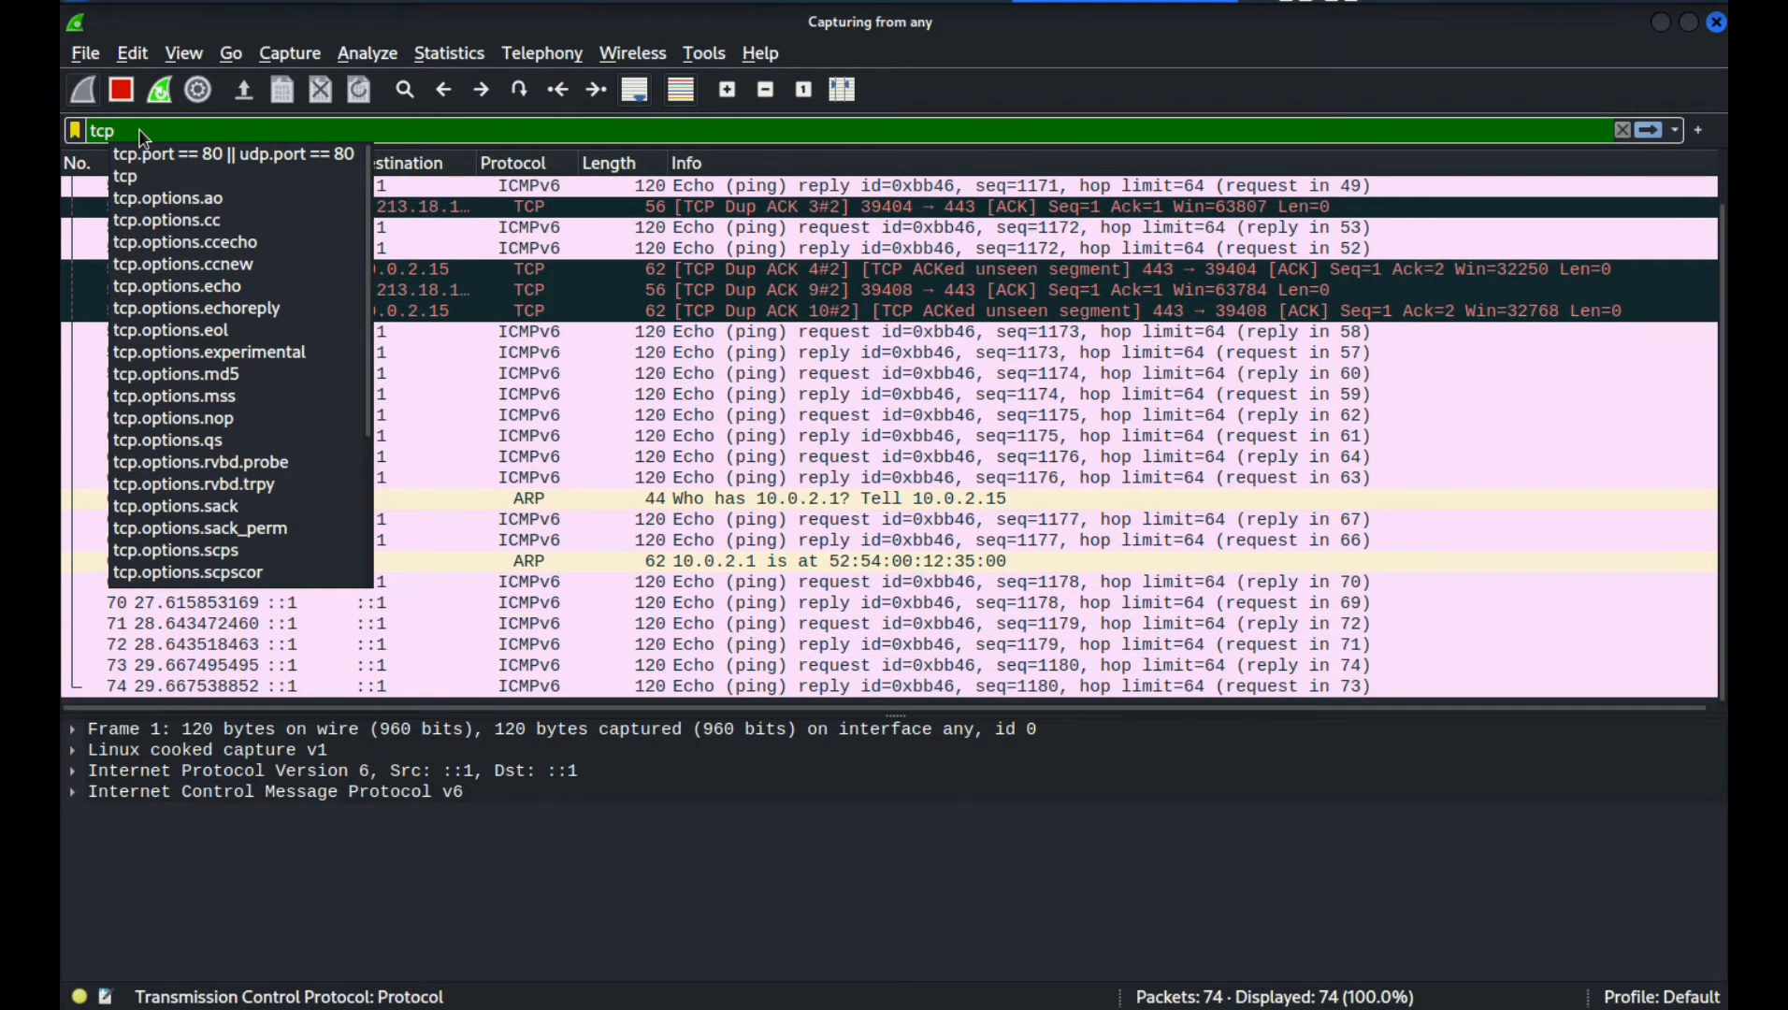
{"action": "left_click", "coordinate": [1656, 133]}
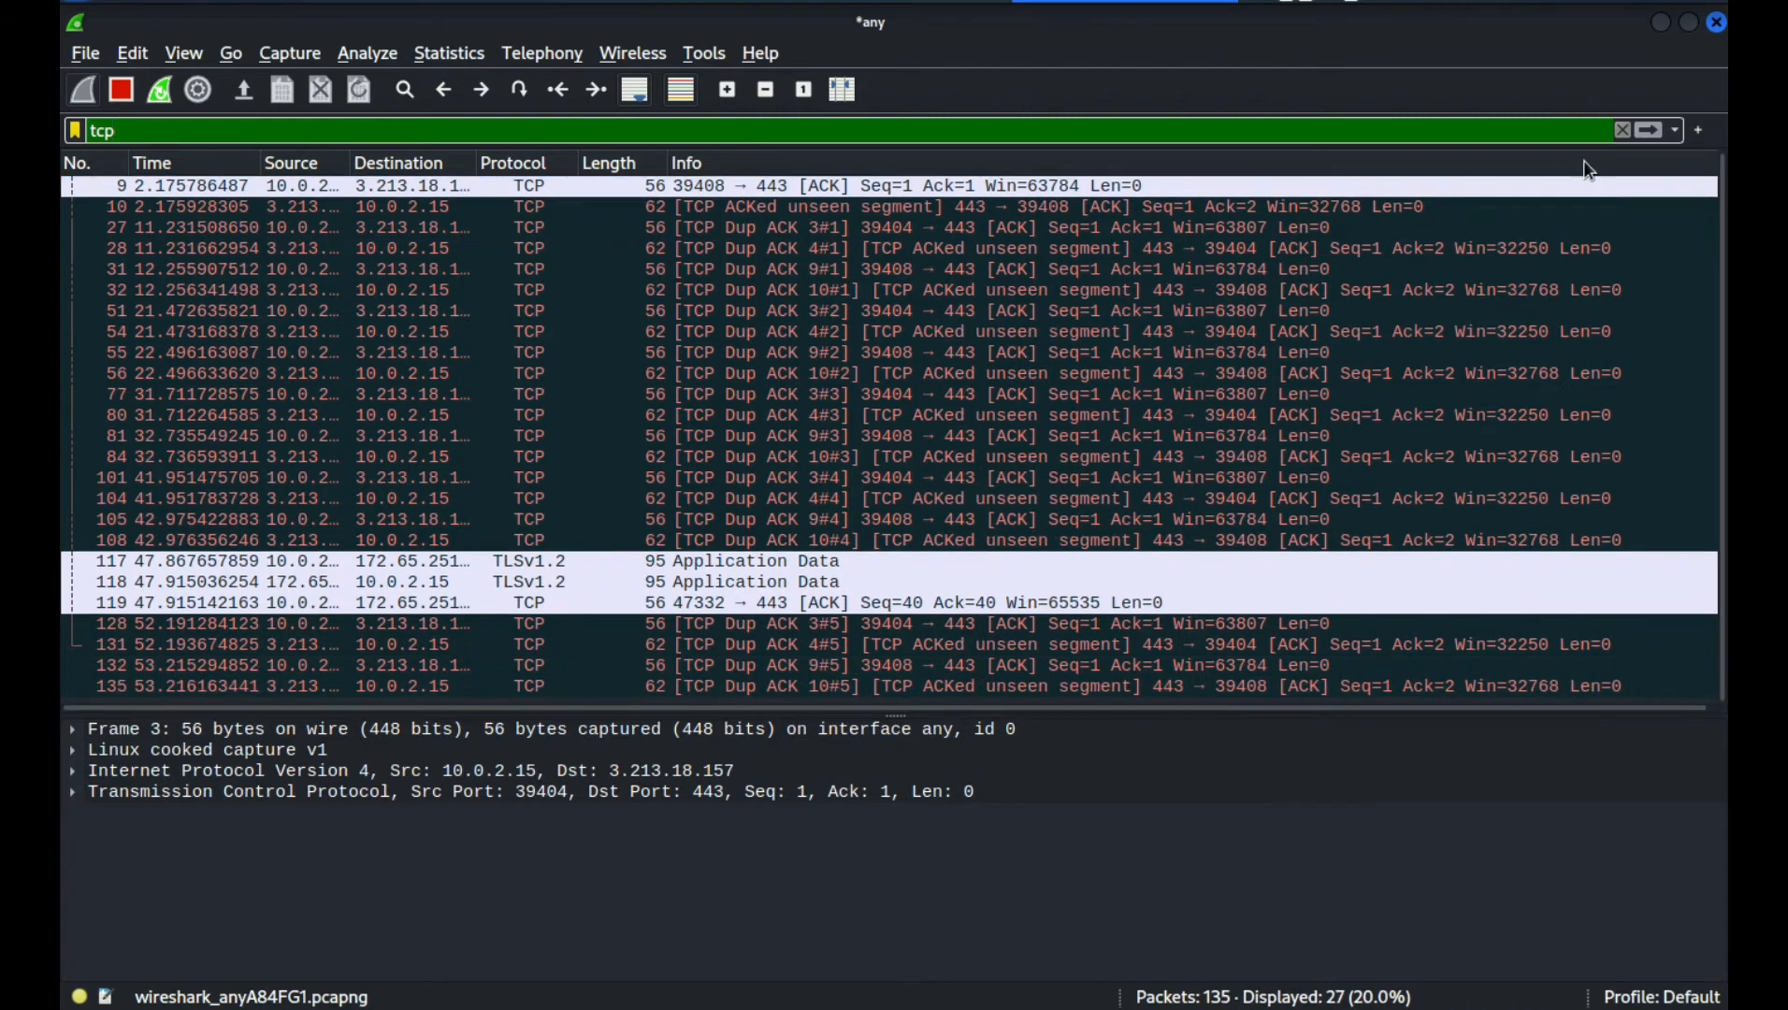
Replace the "tcp" display filter with "udp" on the live packet list, and clear the filter again
{"action": "left_click", "coordinate": [1623, 129]}
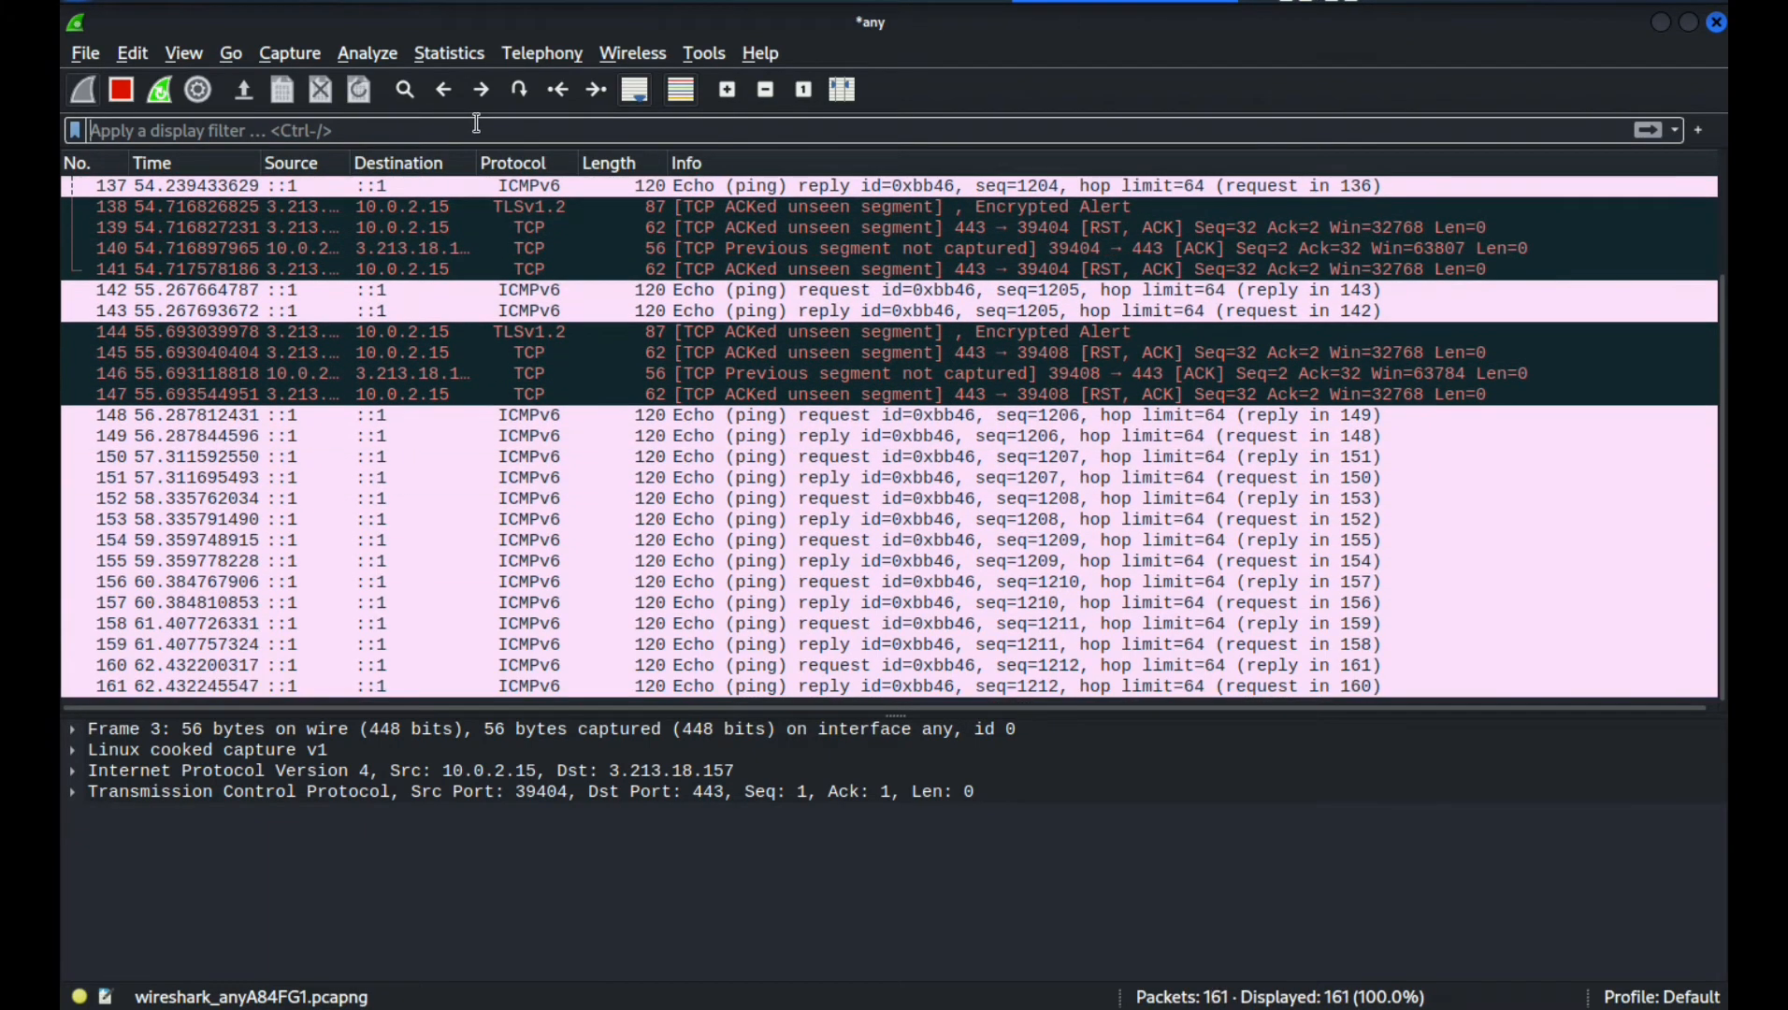
{"action": "type", "text": "udp"}
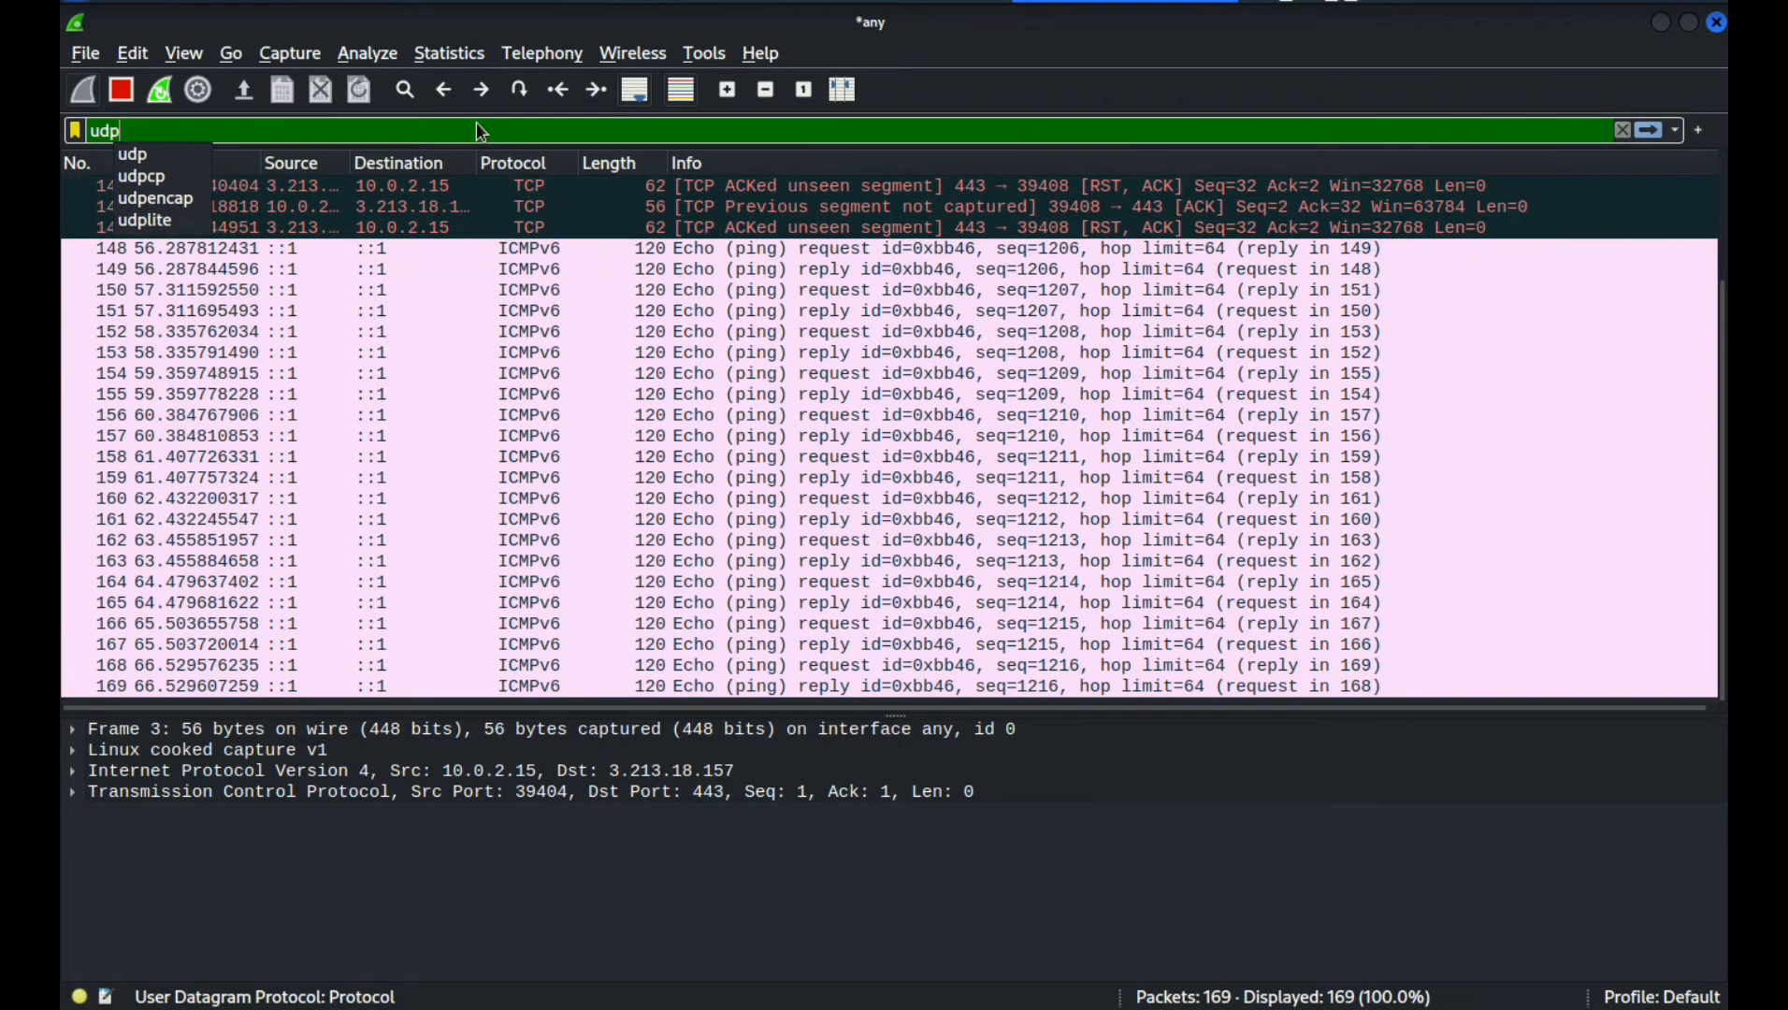
{"action": "key", "text": "Return"}
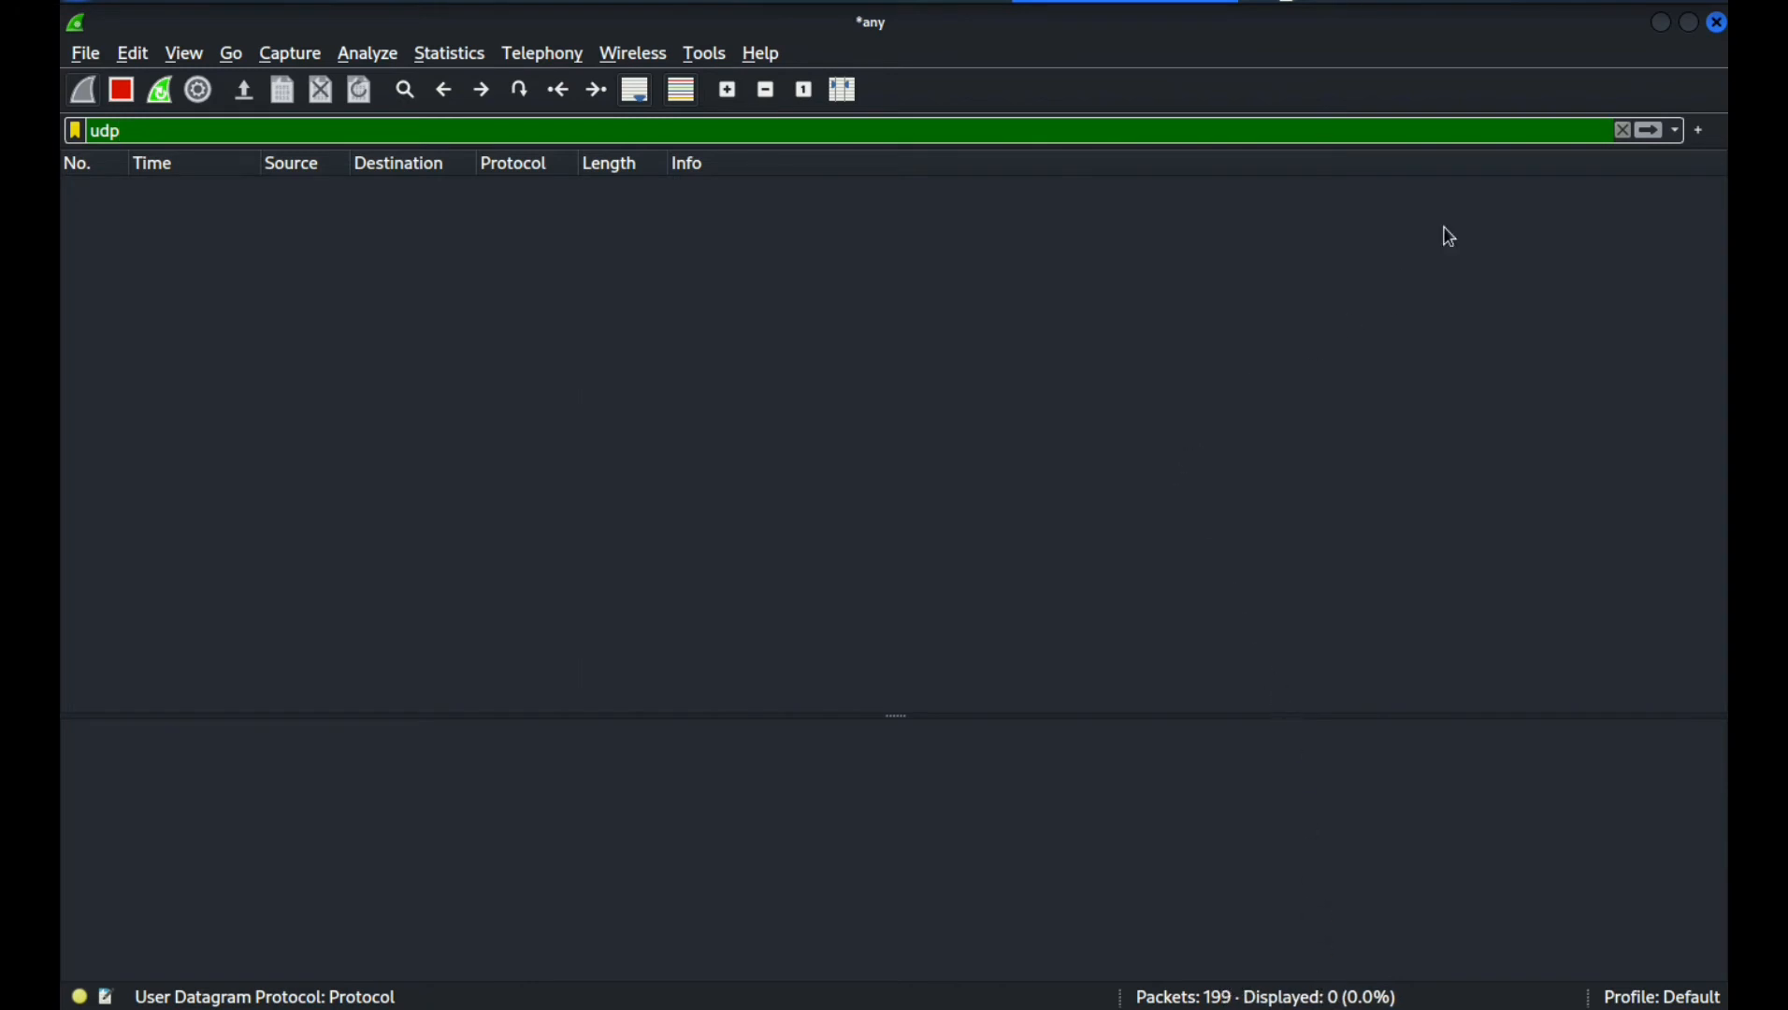
{"action": "left_click", "coordinate": [1625, 131]}
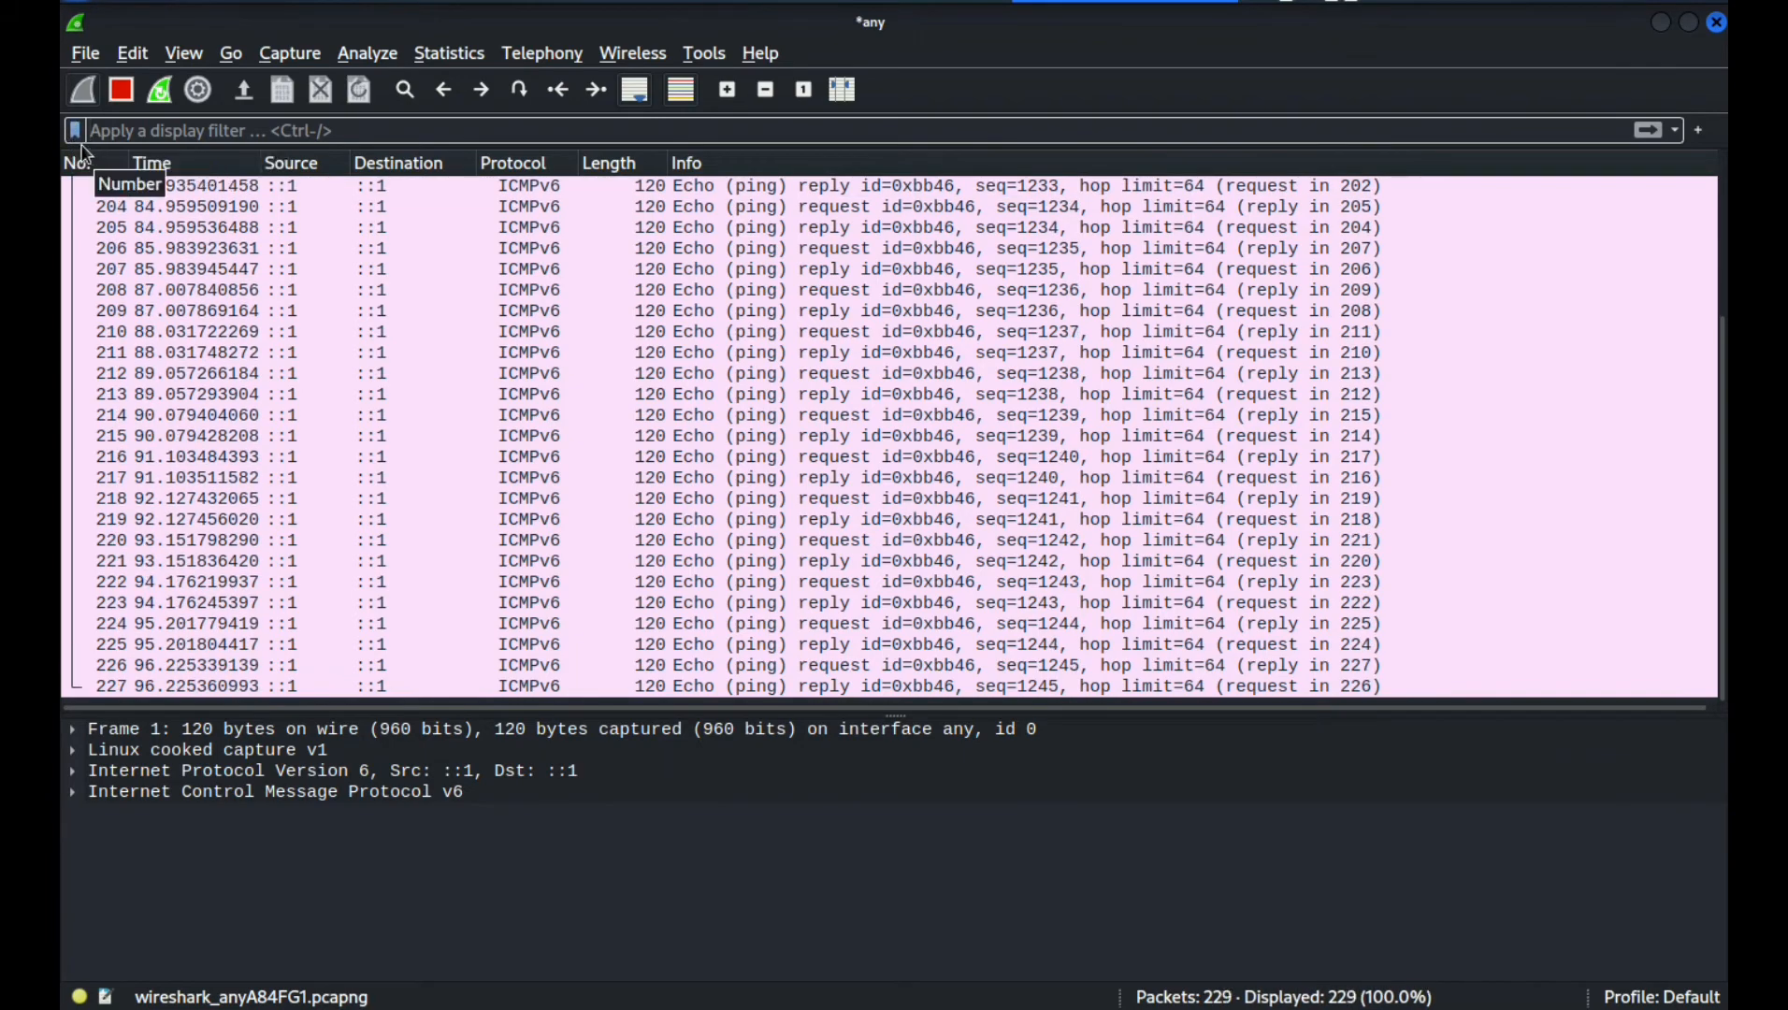
Open the display filter management dialog, review the saved filter names and expressions, and return to the packet list
{"action": "left_click", "coordinate": [76, 131]}
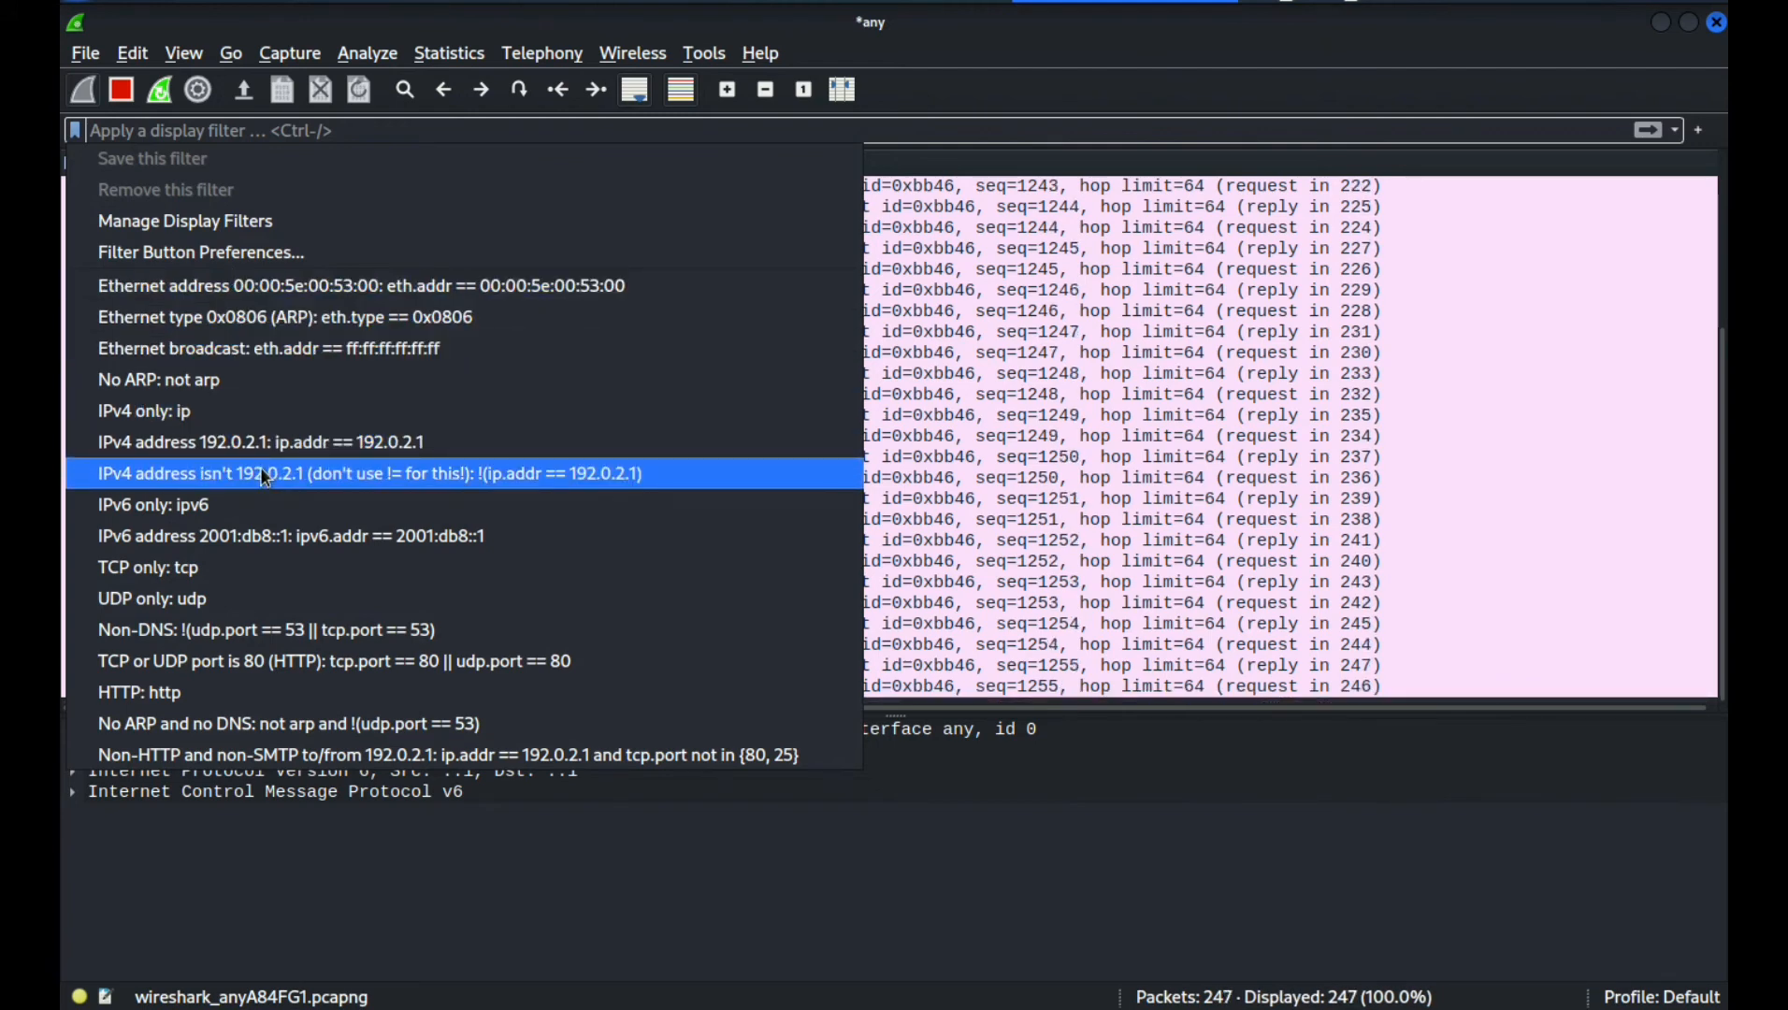
{"action": "left_click", "coordinate": [237, 235]}
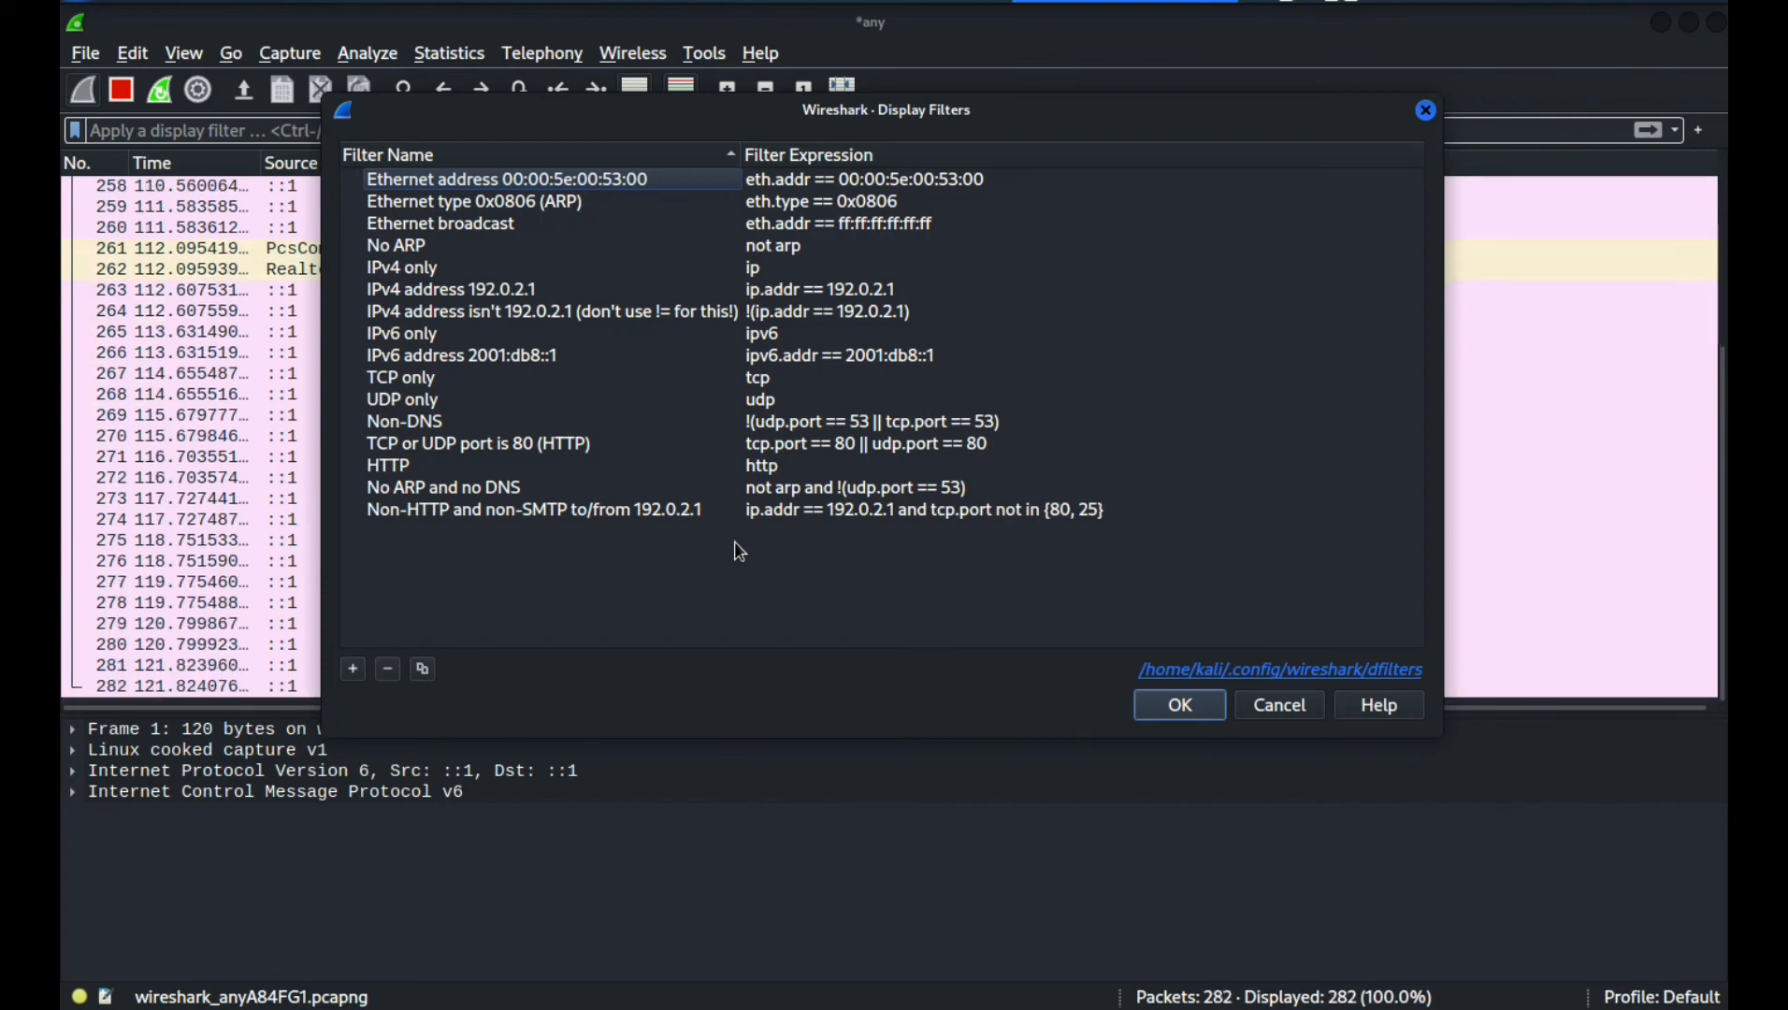
{"action": "left_click", "coordinate": [321, 227]}
{"action": "left_click", "coordinate": [335, 289]}
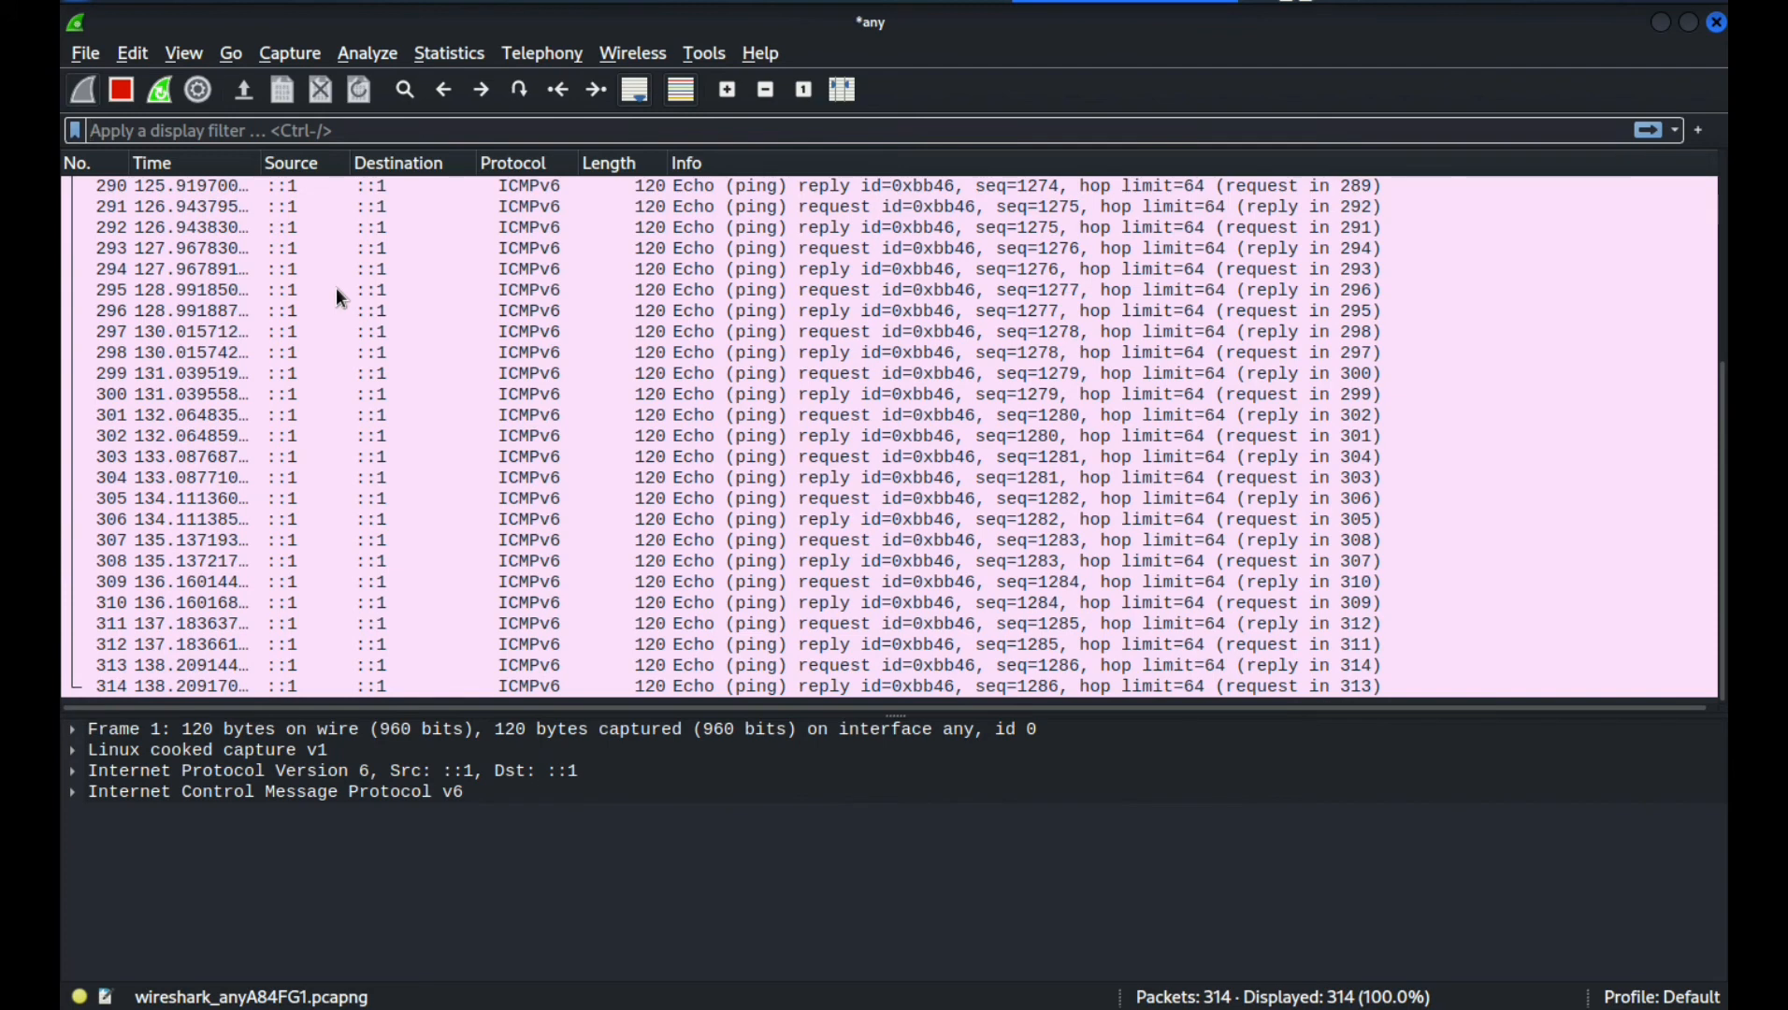
{"action": "left_click", "coordinate": [337, 298]}
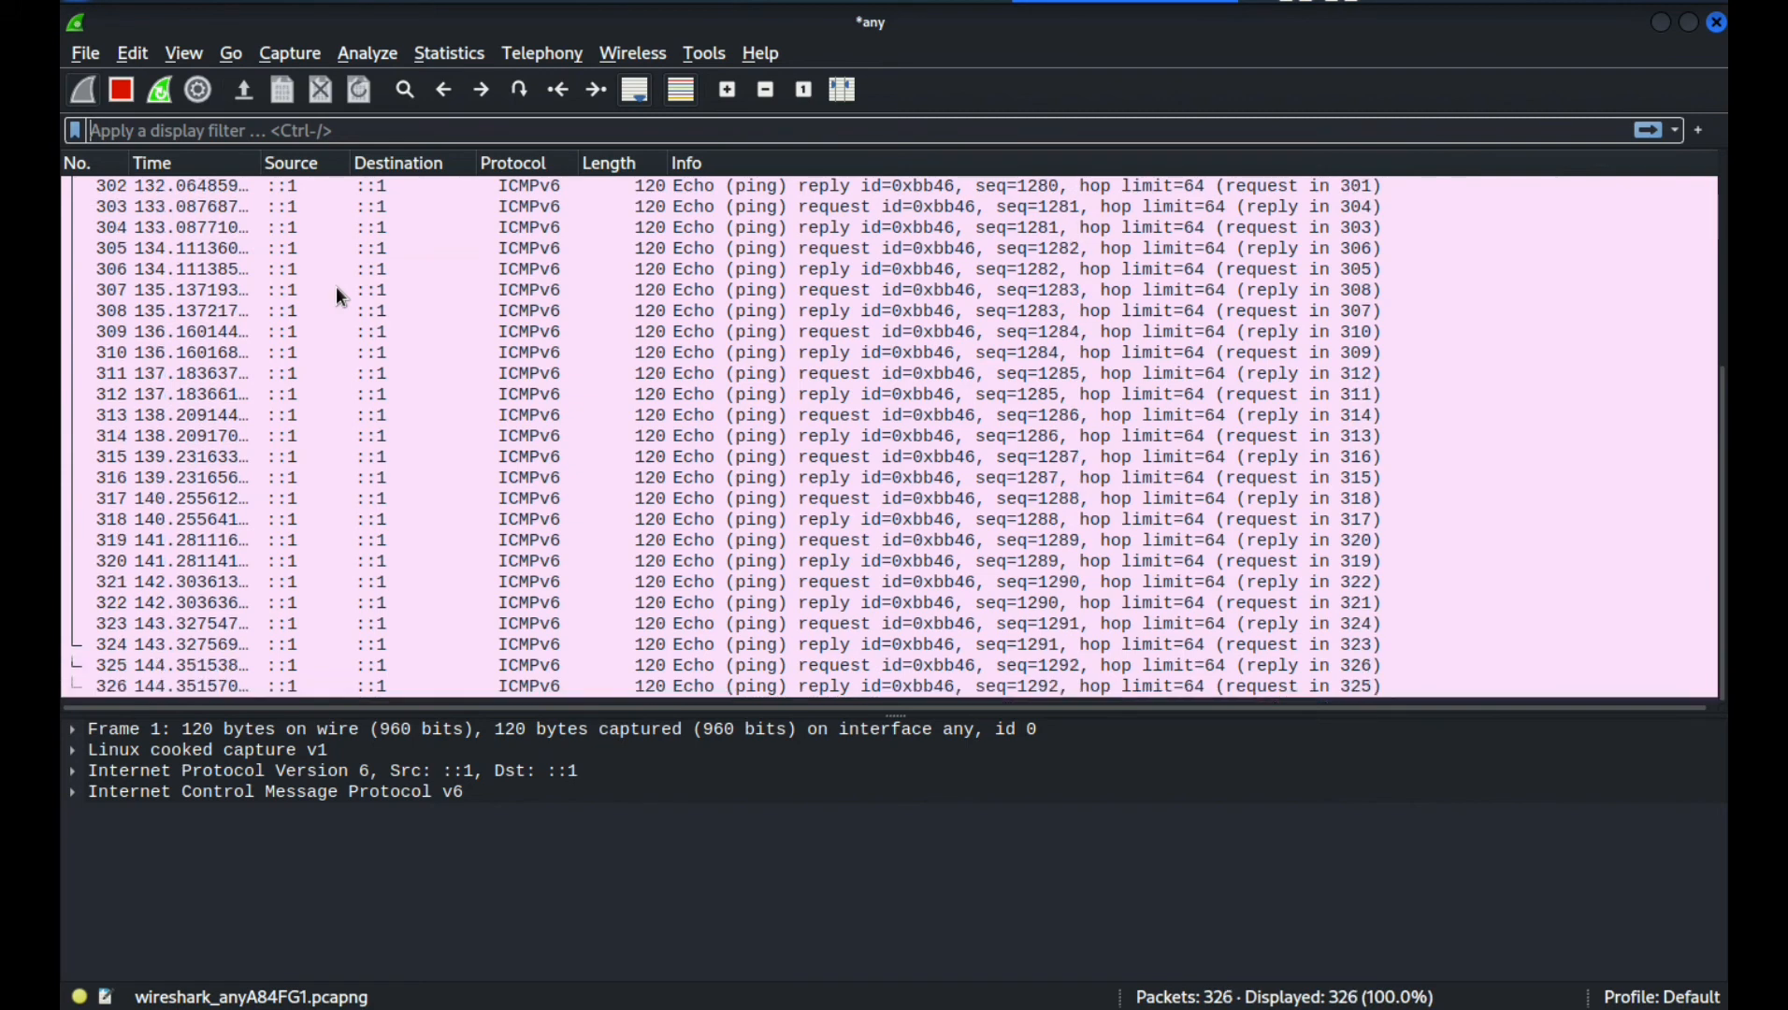
Stop the running packet capture on the "any" interface
{"action": "left_click", "coordinate": [123, 92]}
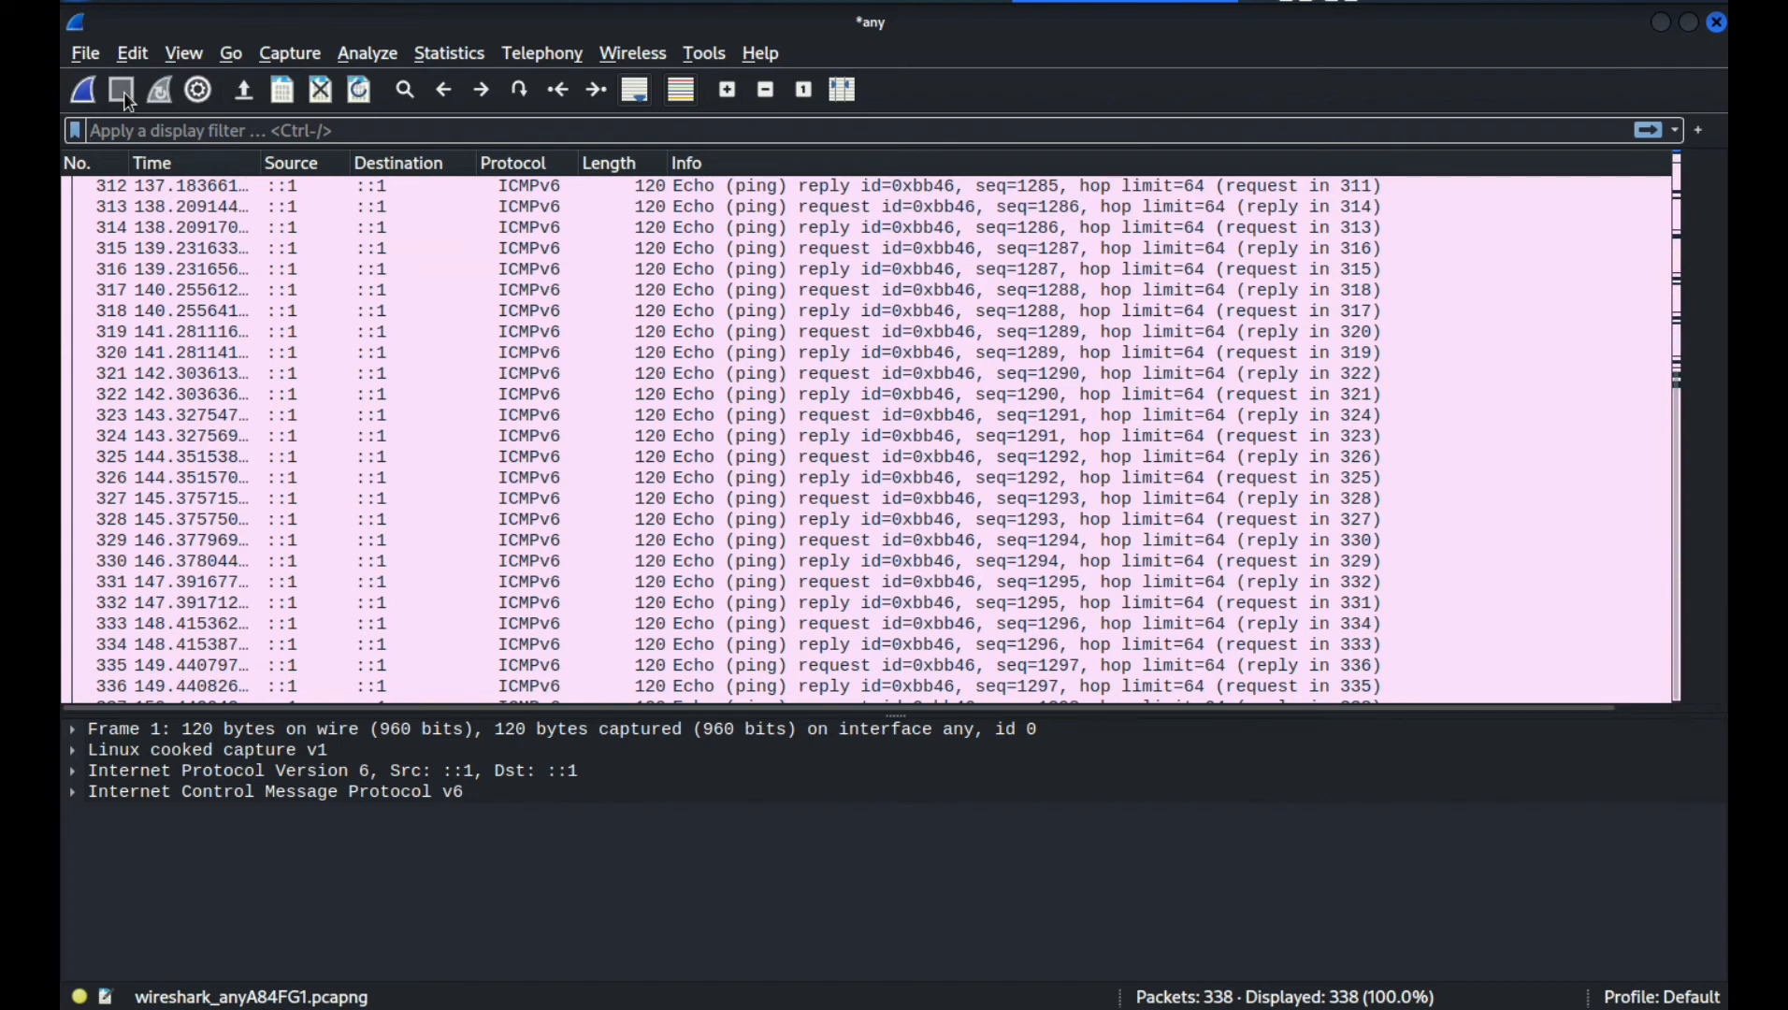
{"action": "left_click", "coordinate": [290, 332]}
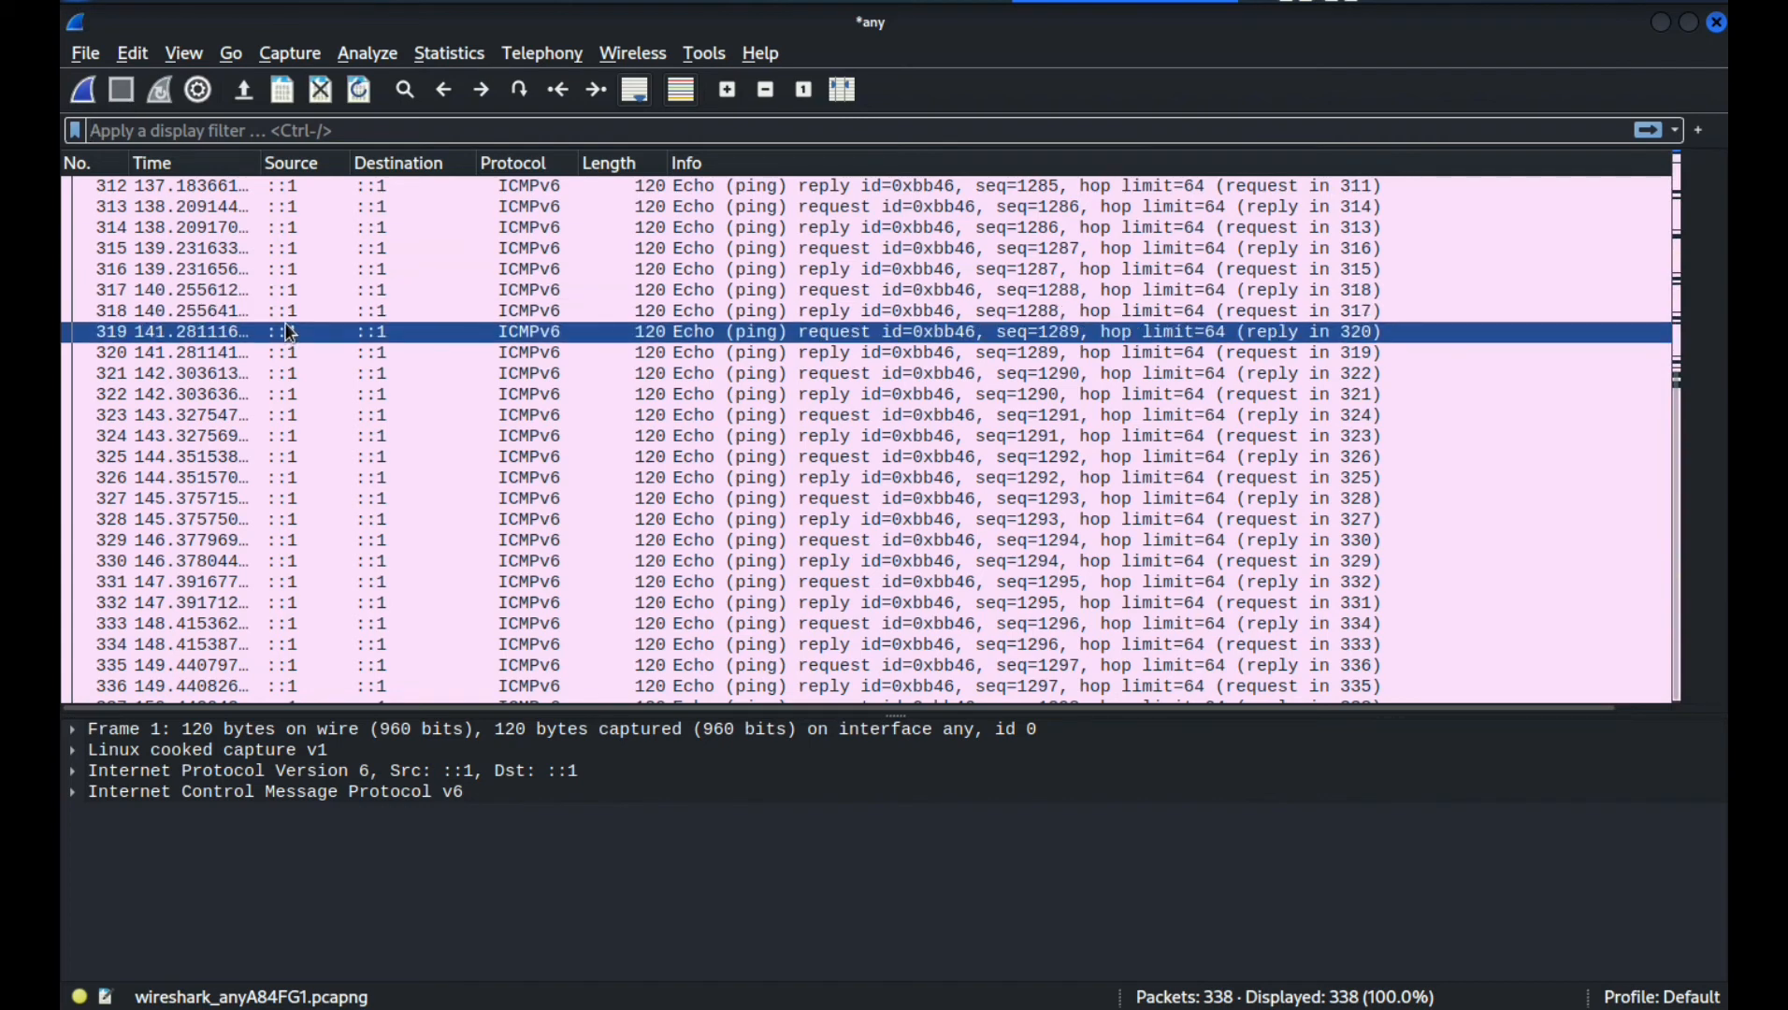
{"action": "left_click", "coordinate": [803, 228]}
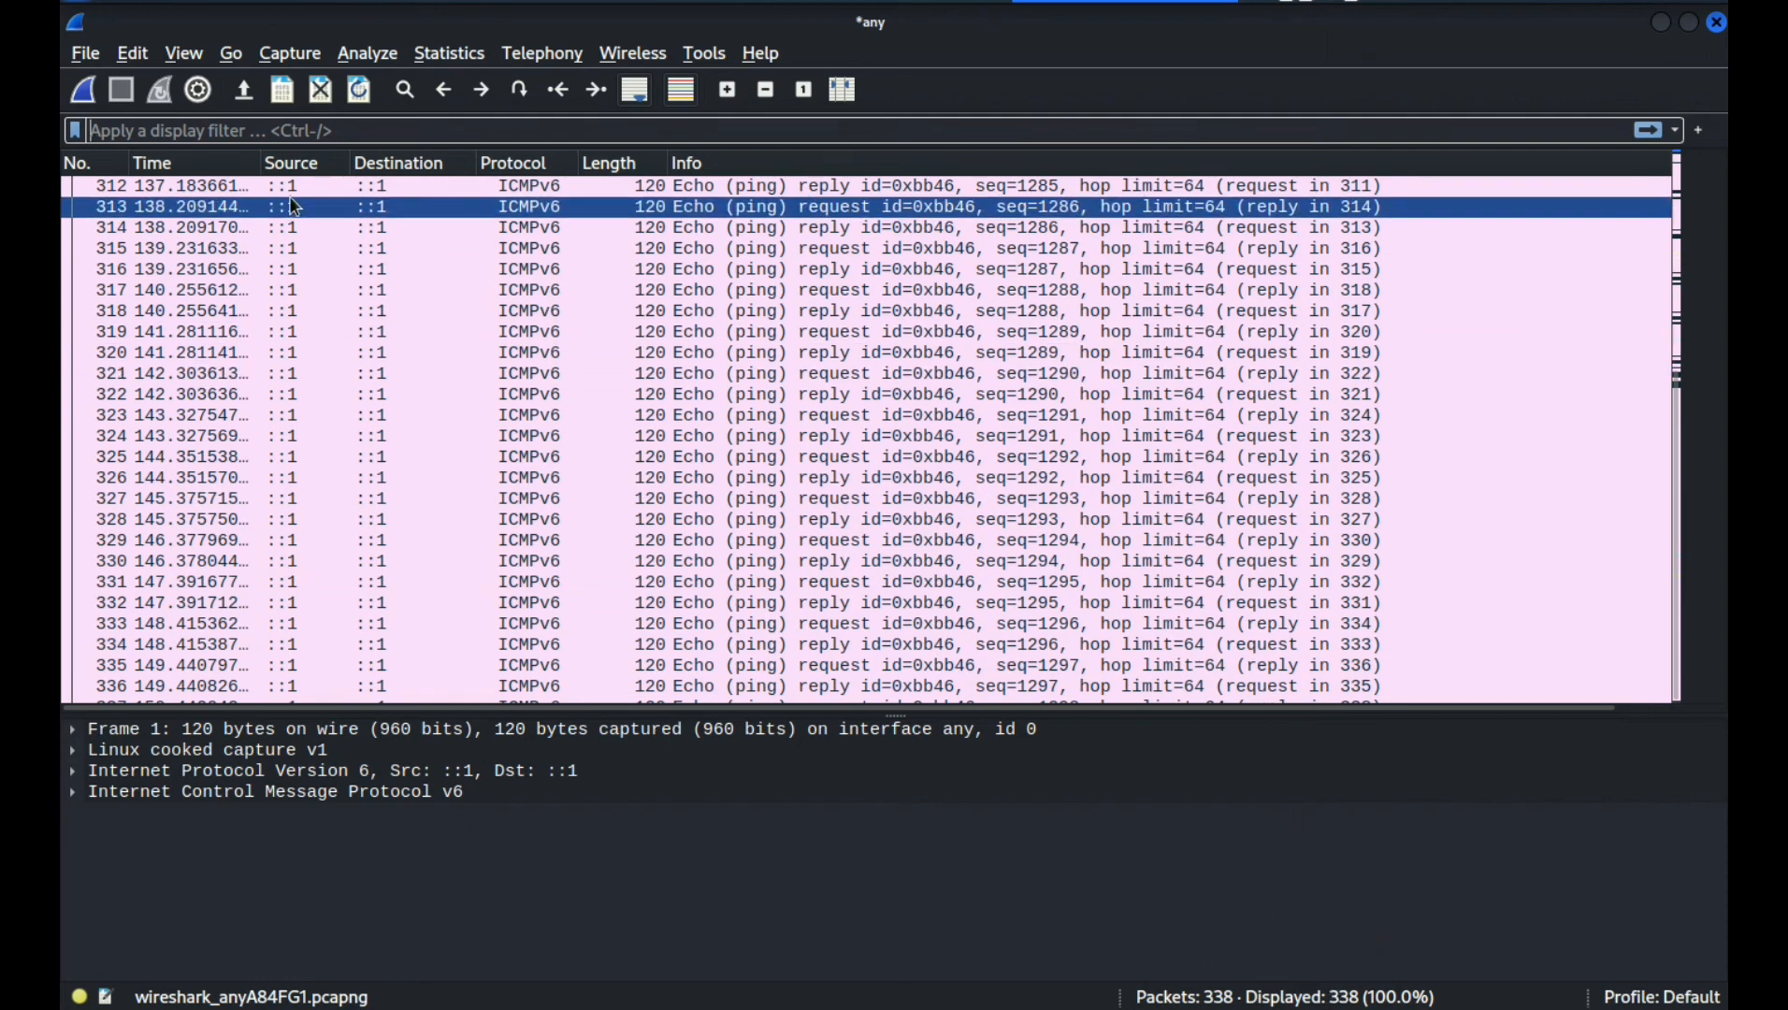
Apply the display filter "udp" to the packets of the stopped capture
{"action": "left_click", "coordinate": [241, 128]}
{"action": "type", "text": "ud"}
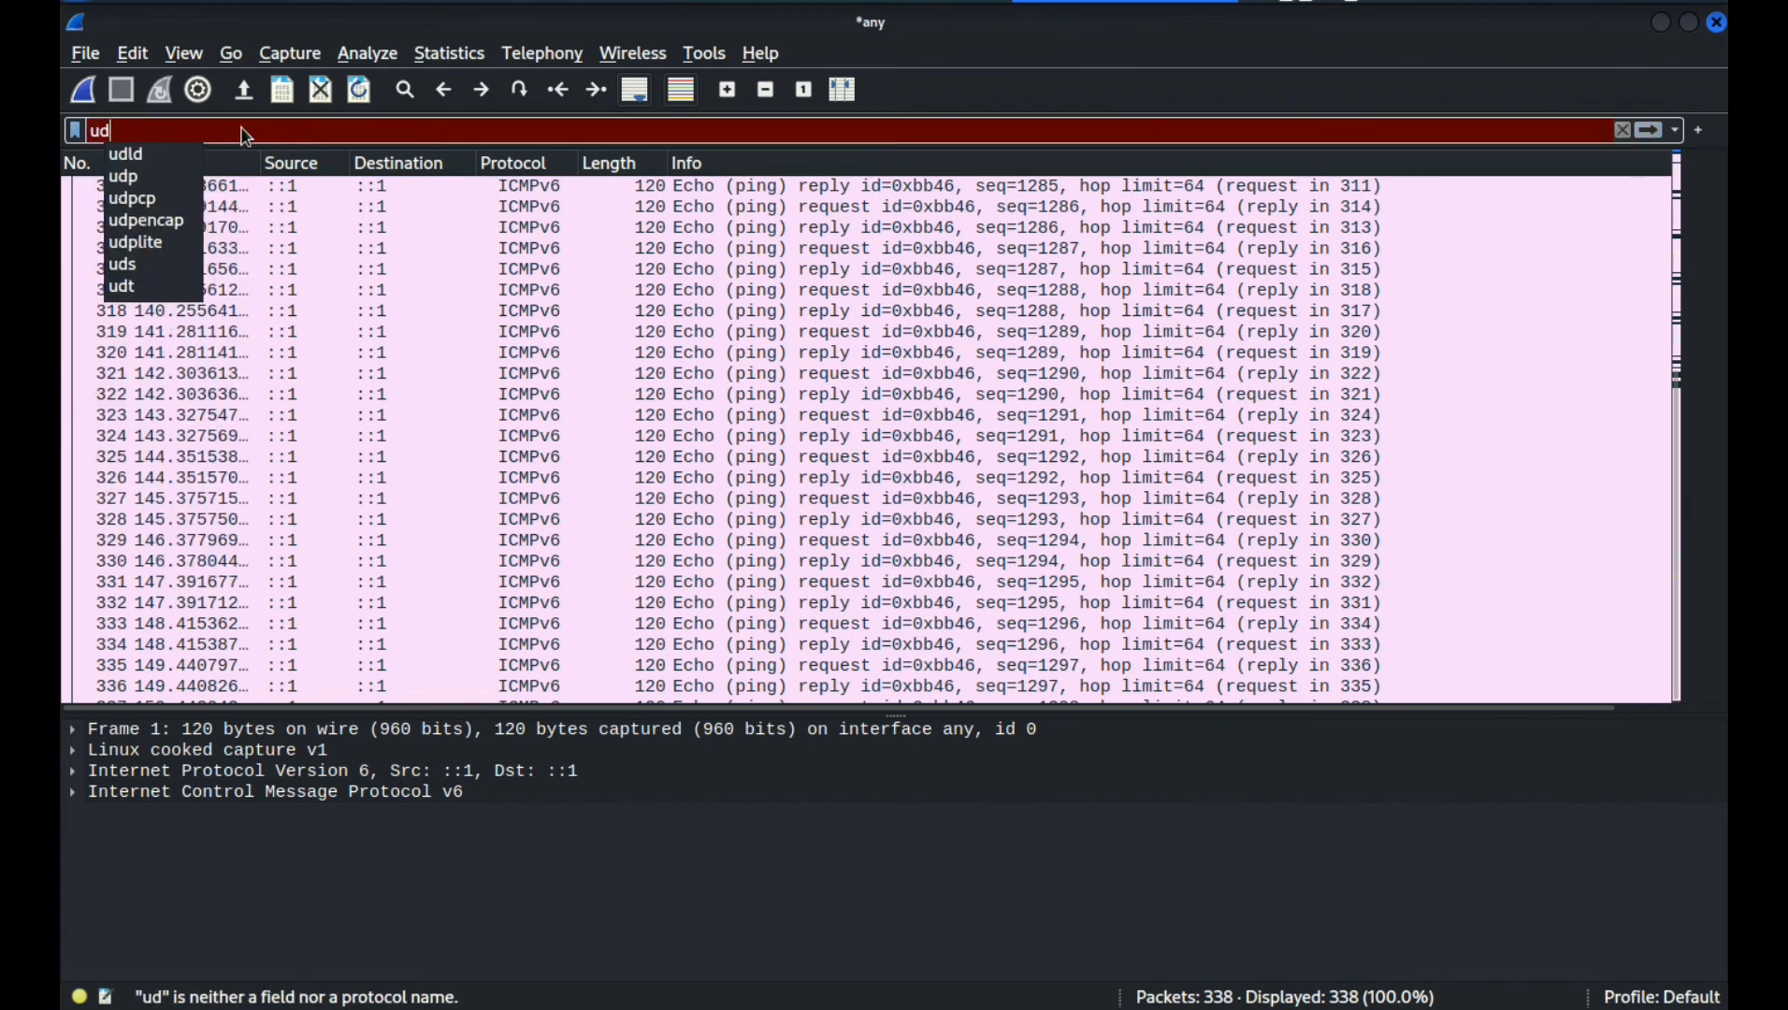
{"action": "type", "text": "p"}
{"action": "key", "text": "Return"}
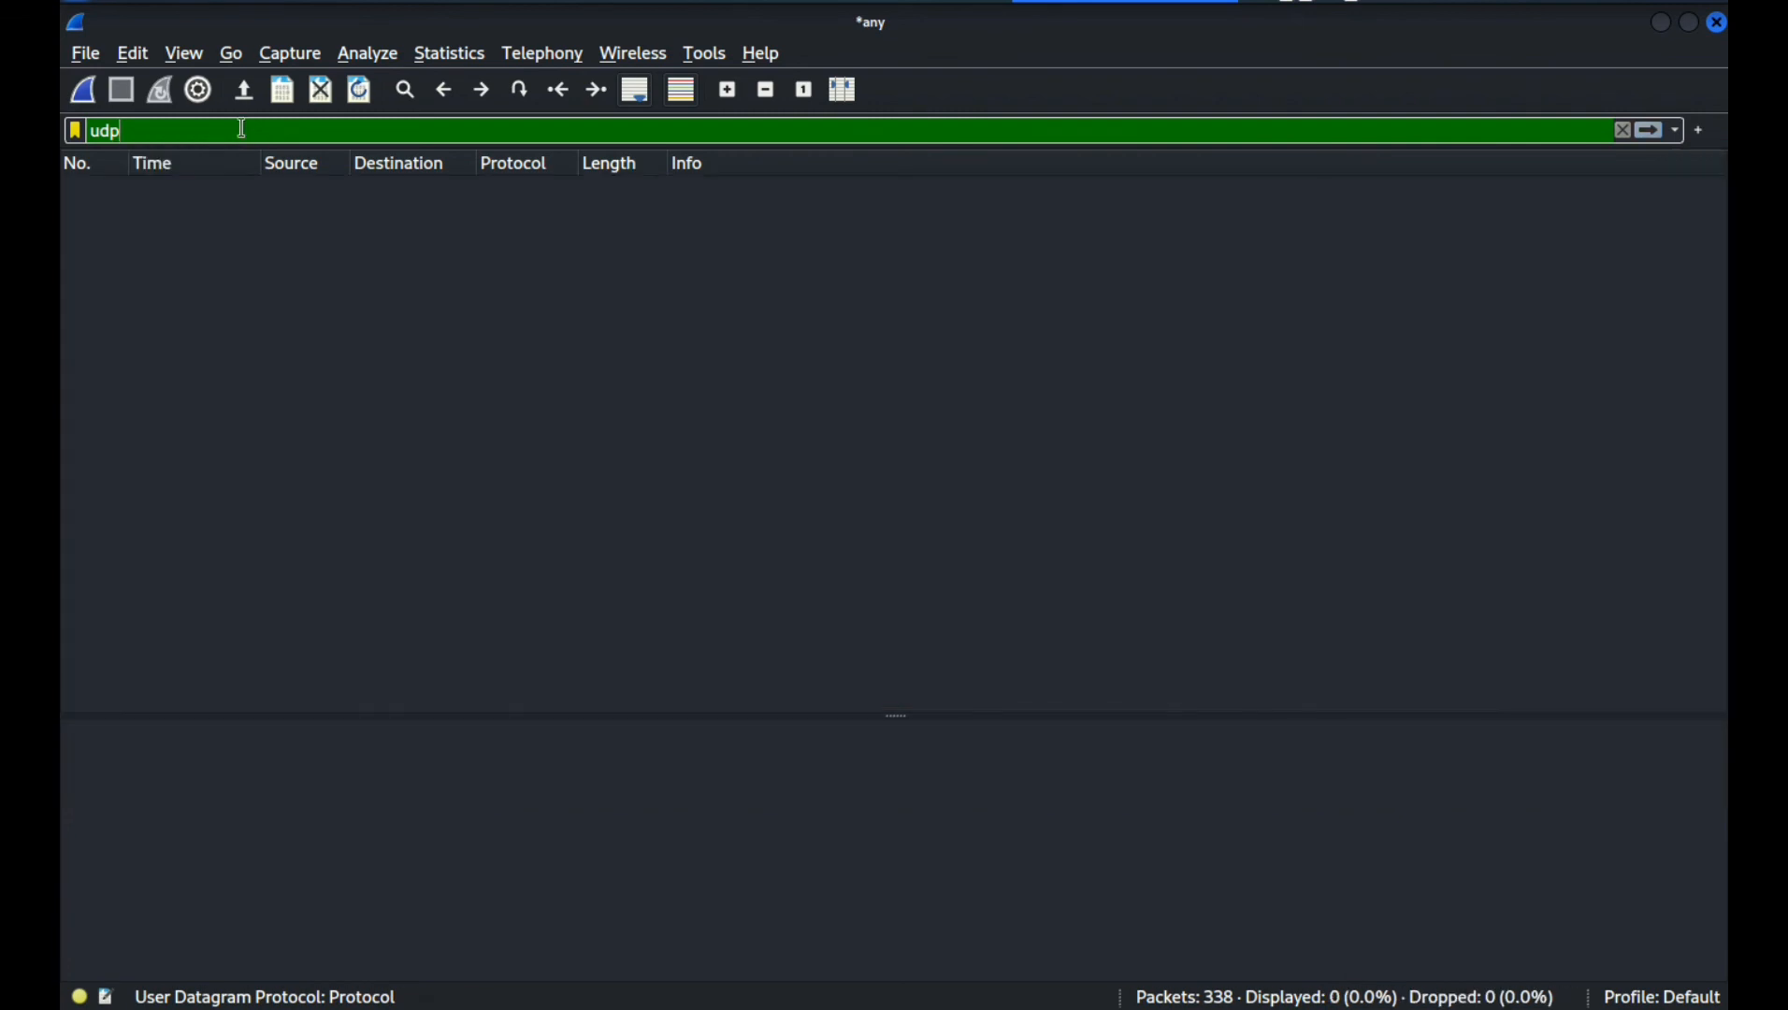
Replace the "udp" display filter with "tcp" on the stopped capture
{"action": "key", "text": "BackSpace"}
{"action": "key", "text": "BackSpace"}
{"action": "key", "text": "BackSpace"}
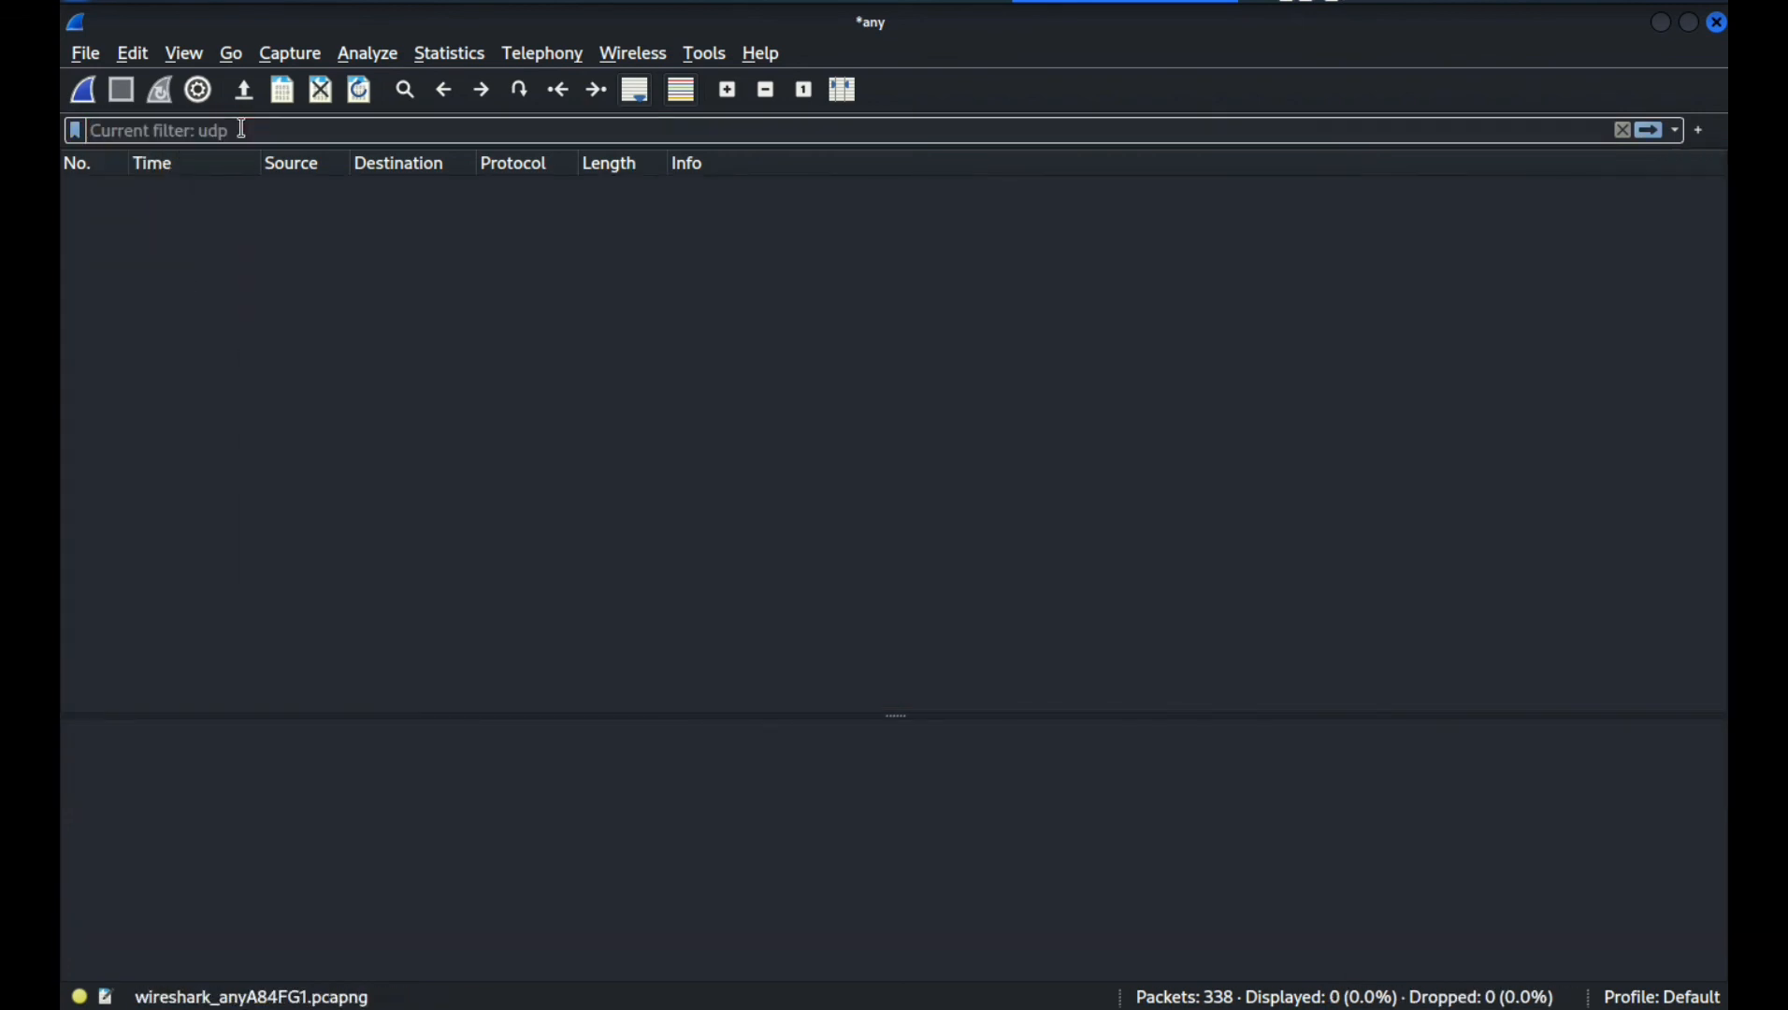
{"action": "type", "text": "tcp"}
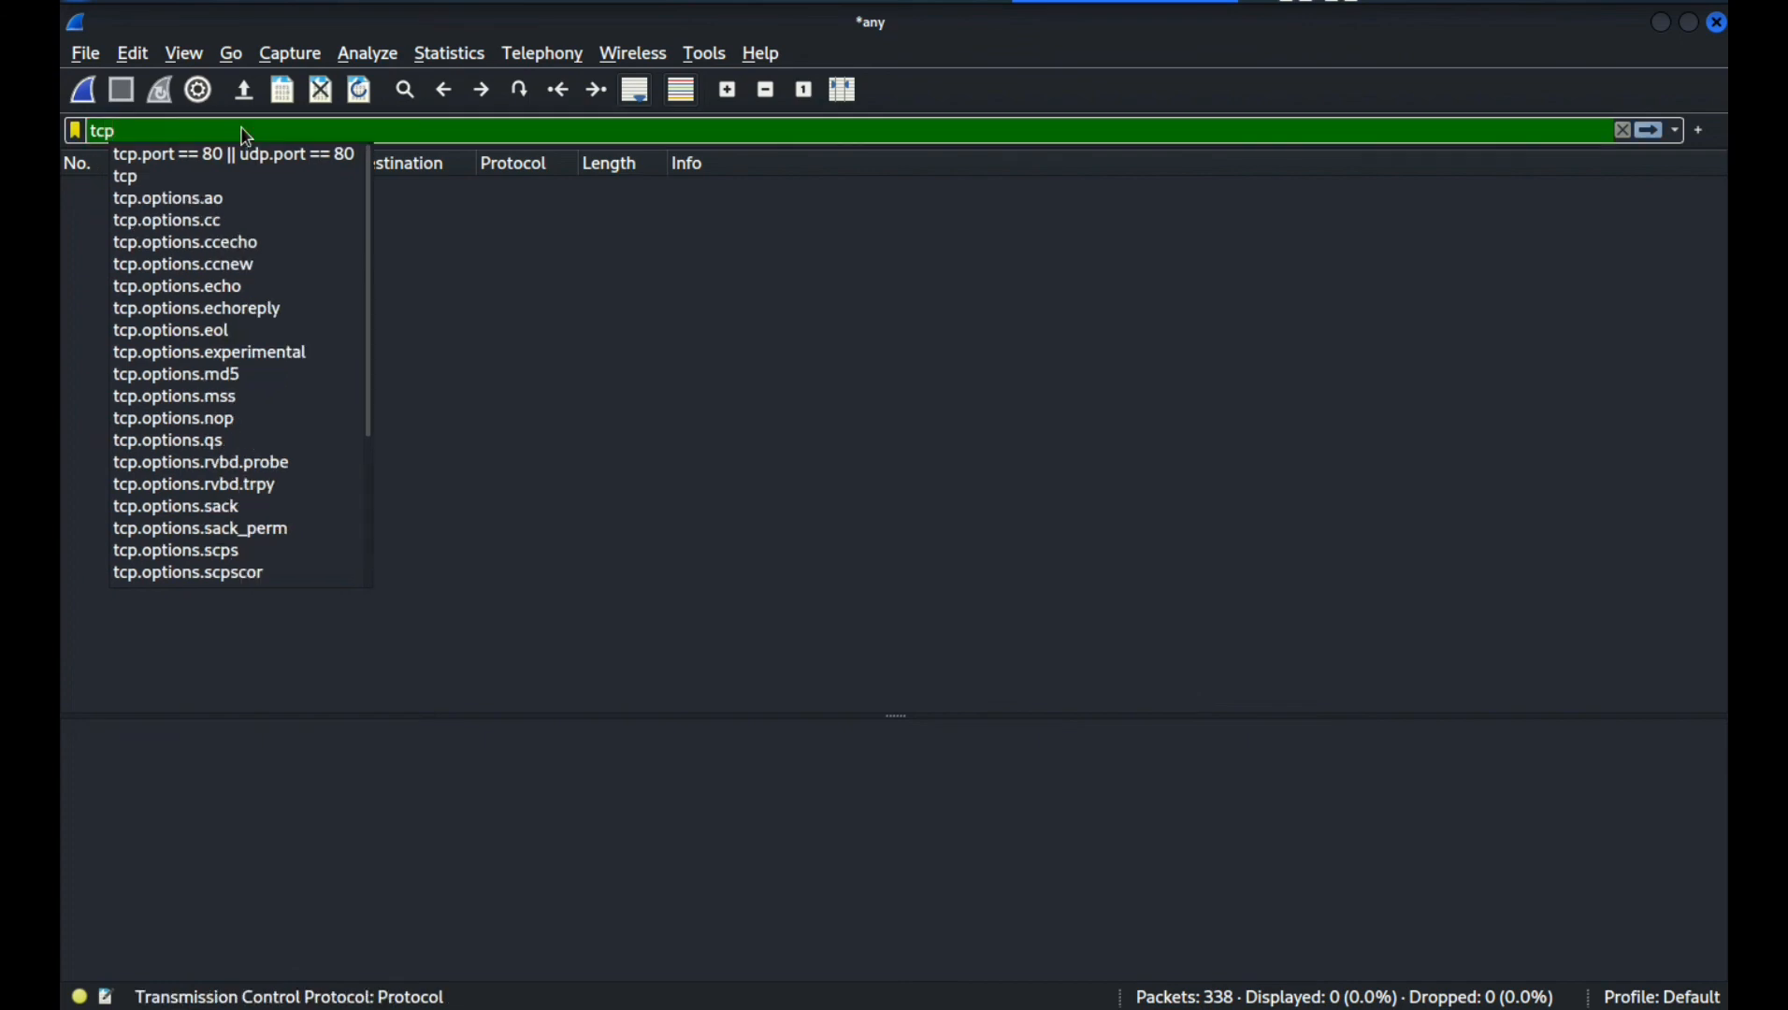
{"action": "key", "text": "Return"}
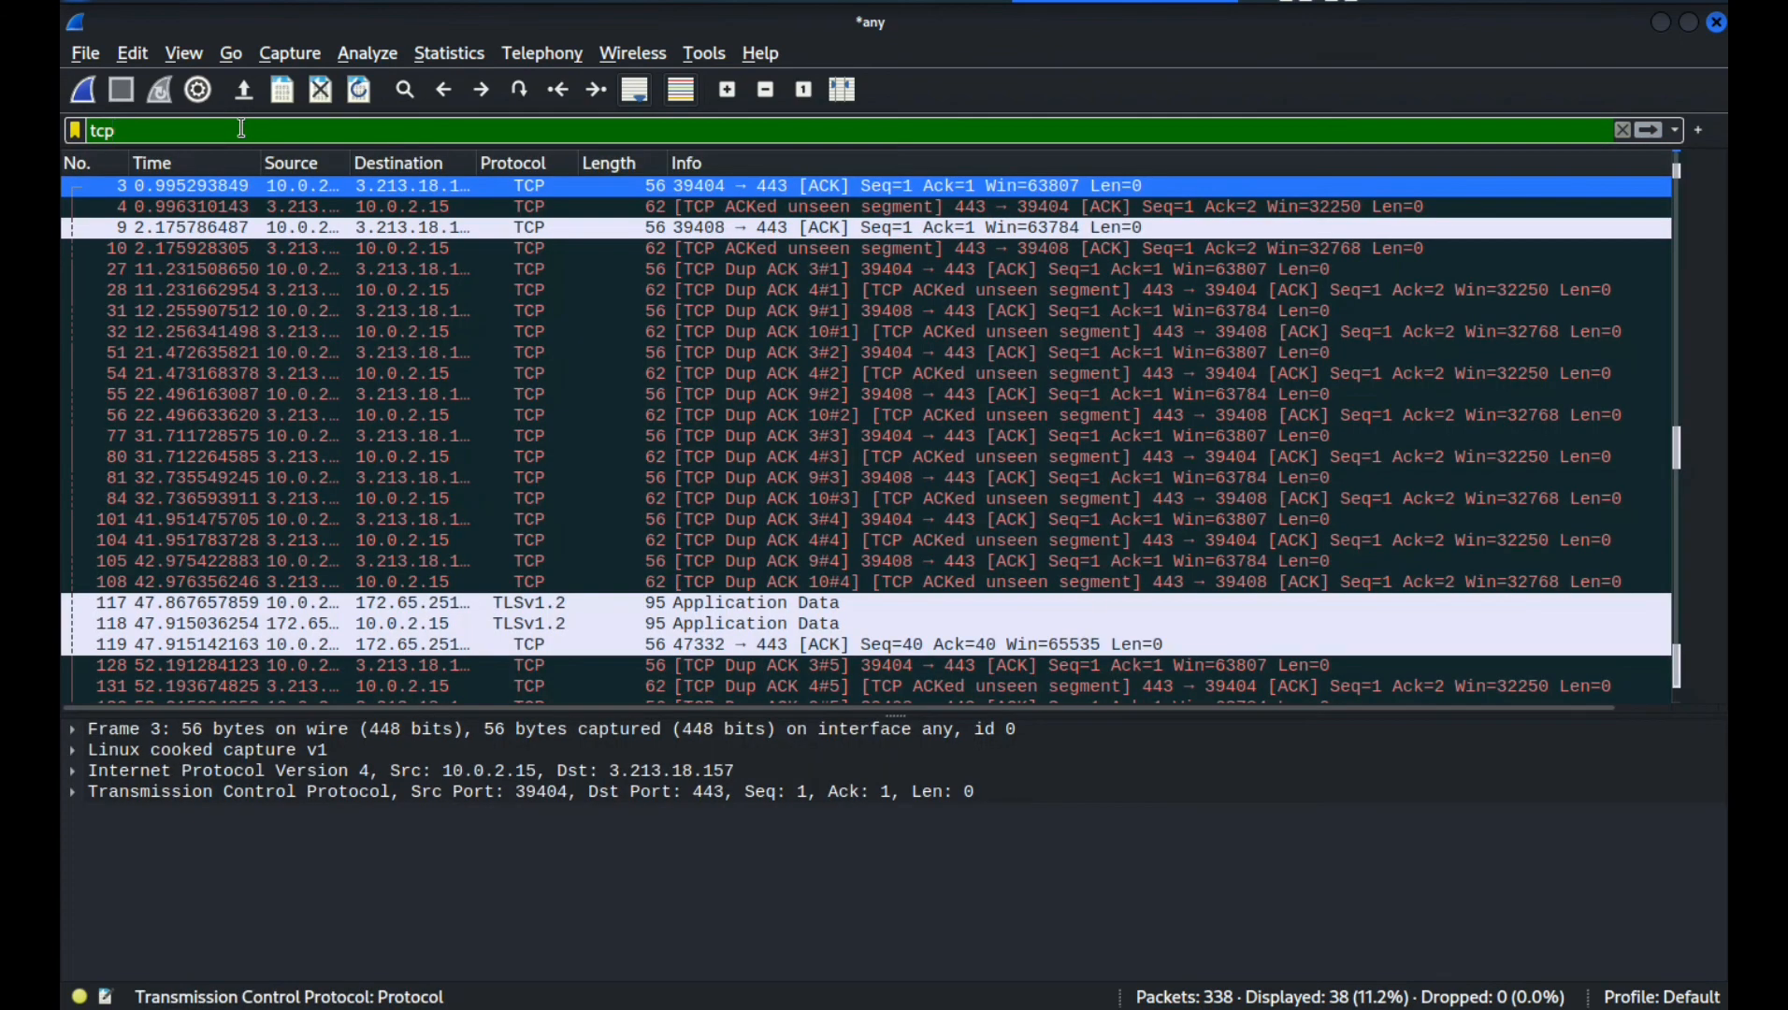